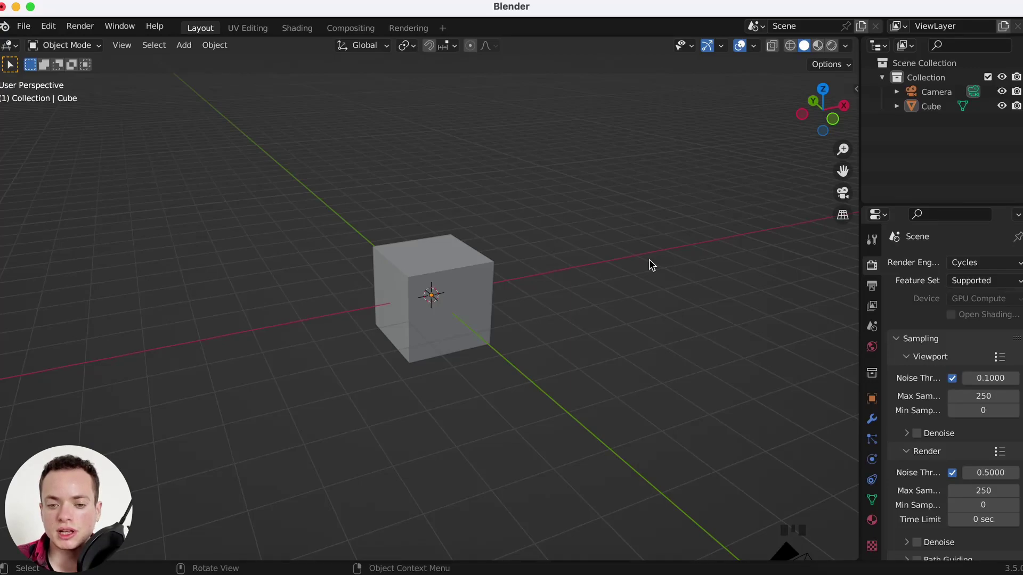
- Select the cube and bring up the Add menu's Mesh primitives list
click(459, 281)
super+scroll(586, 281, up, 5)
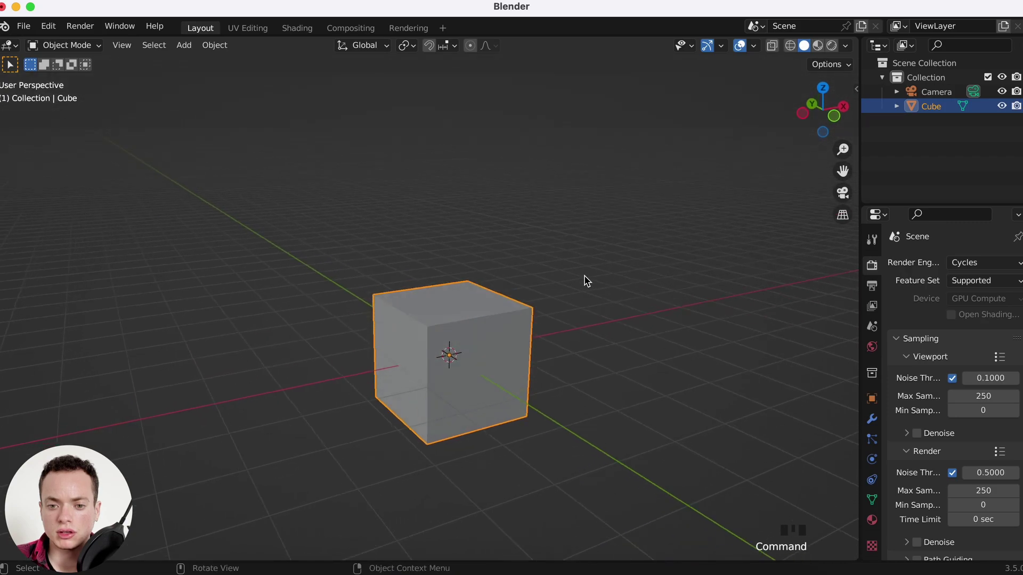
click(399, 307)
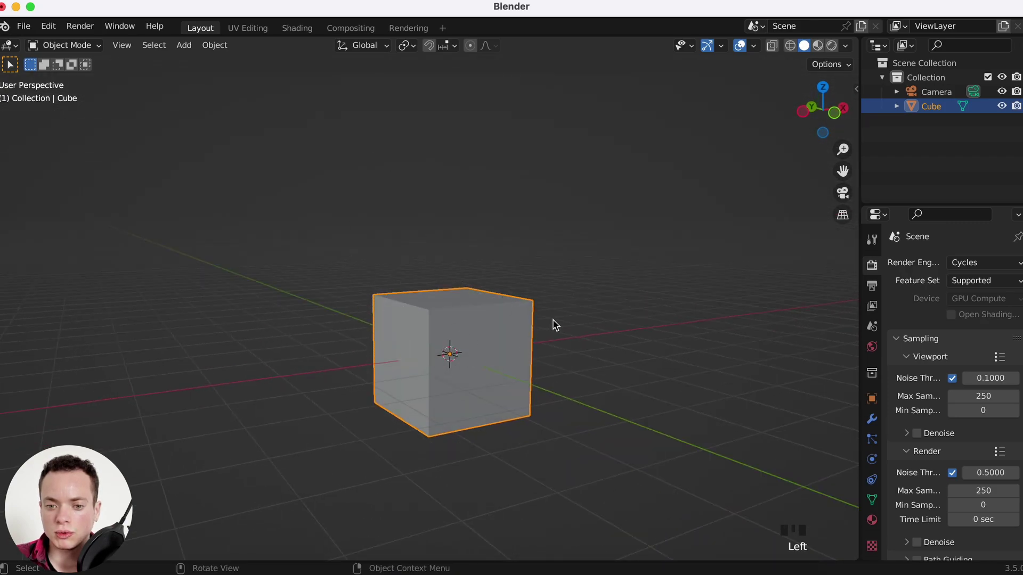
key(shift+a)
mouse_move(474, 288)
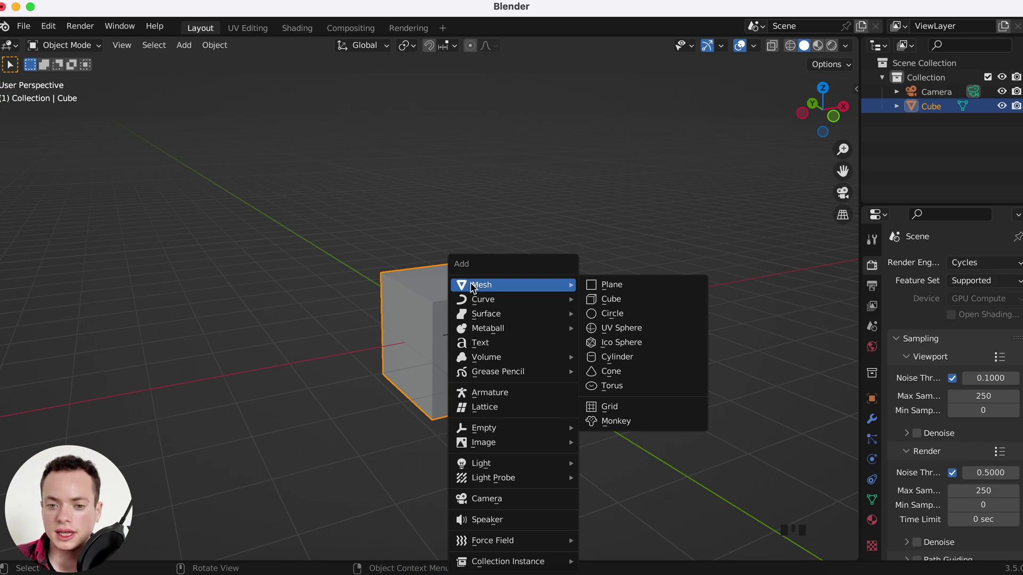
- Add a plane and scale it up to roughly twice its size
click(613, 291)
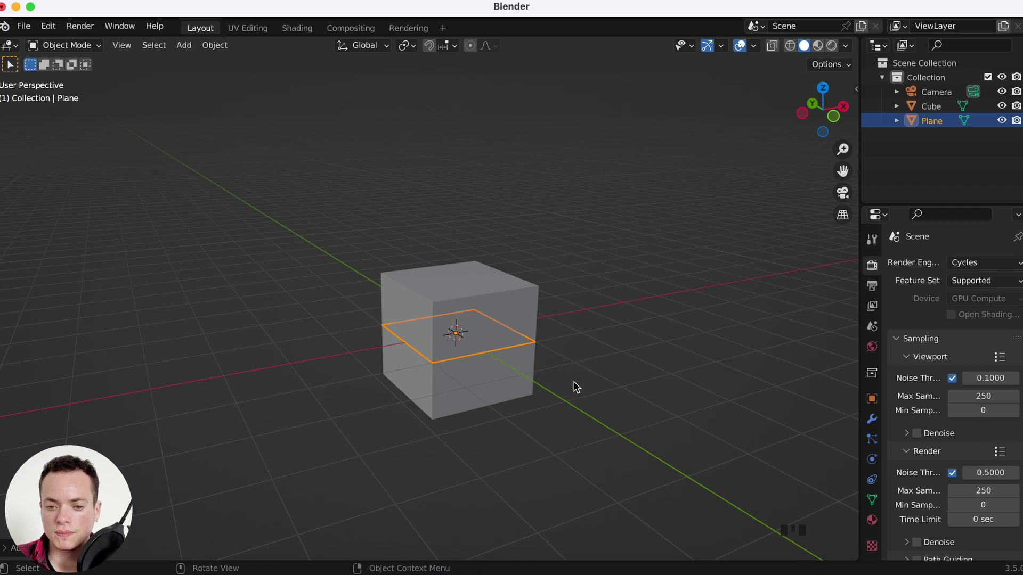
key(s)
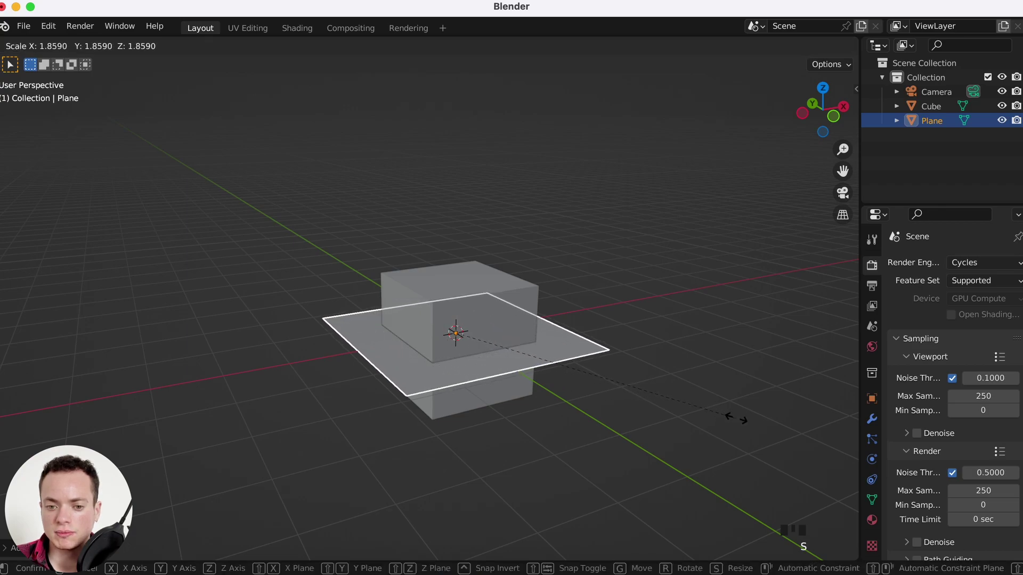
click(787, 434)
- Move the plane about 2.8 m up along Z so it hovers above the cube
key(g)
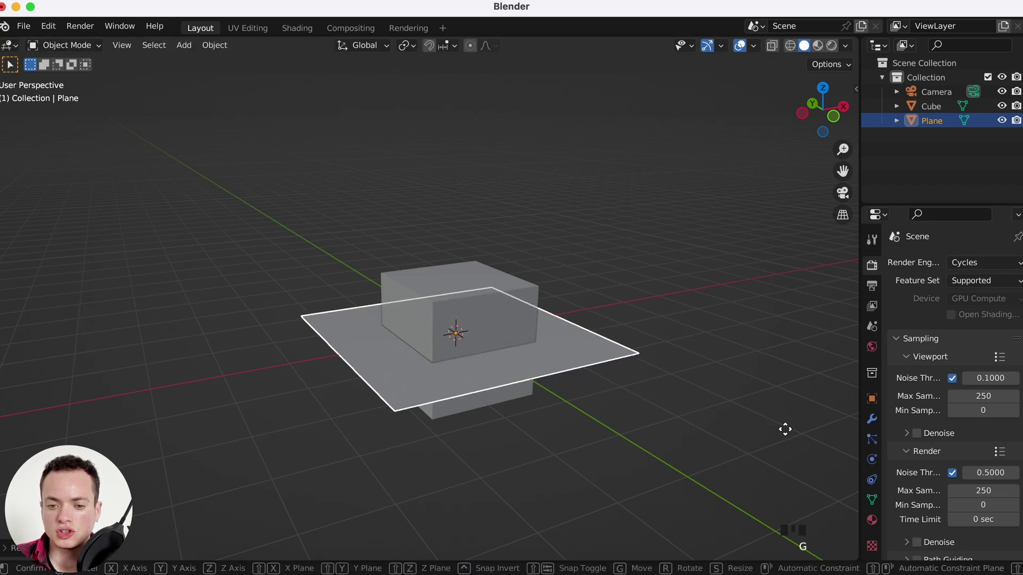
key(z)
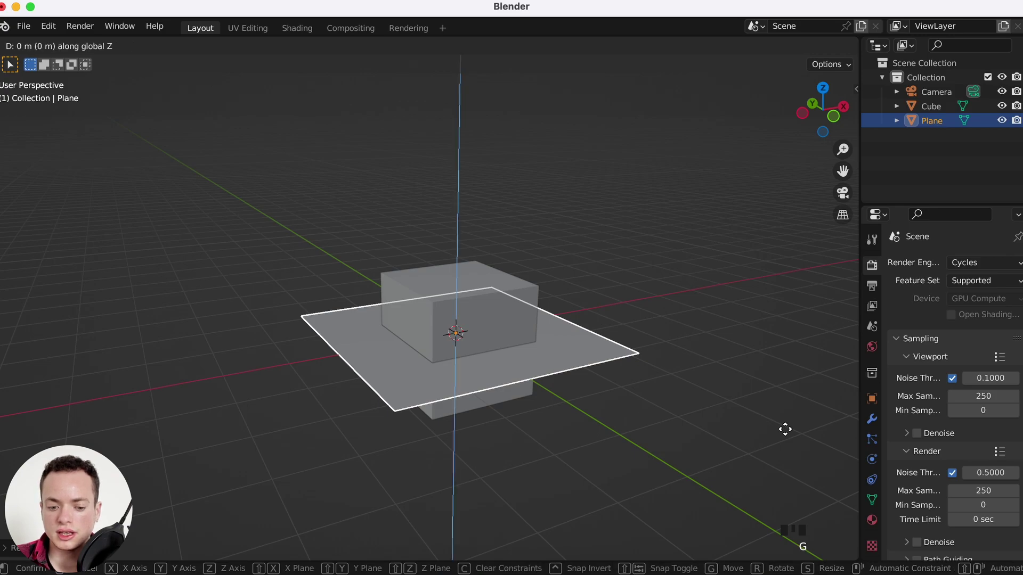
click(778, 269)
scroll(701, 264, up, 2)
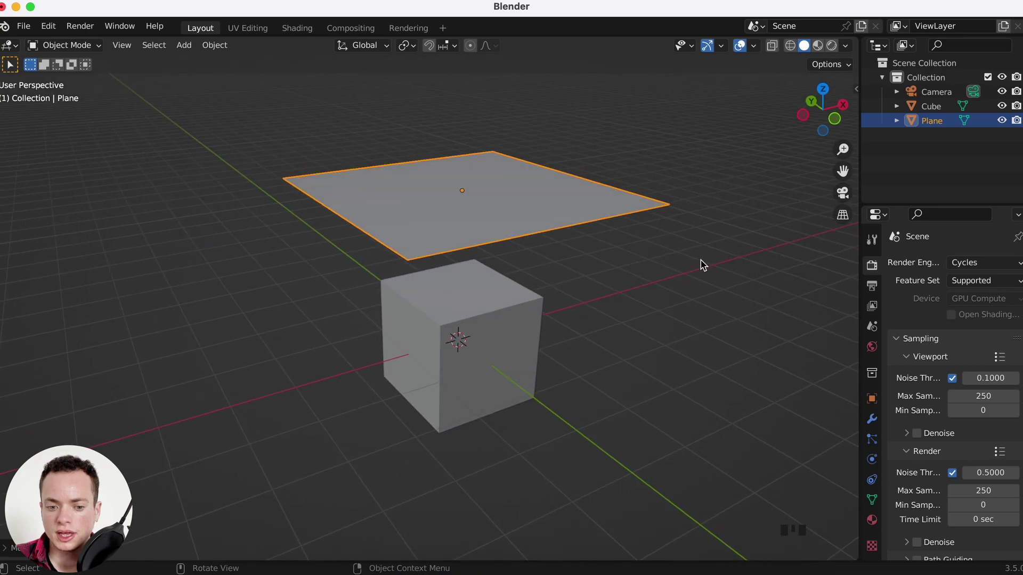
shift+scroll(701, 265, up, 2)
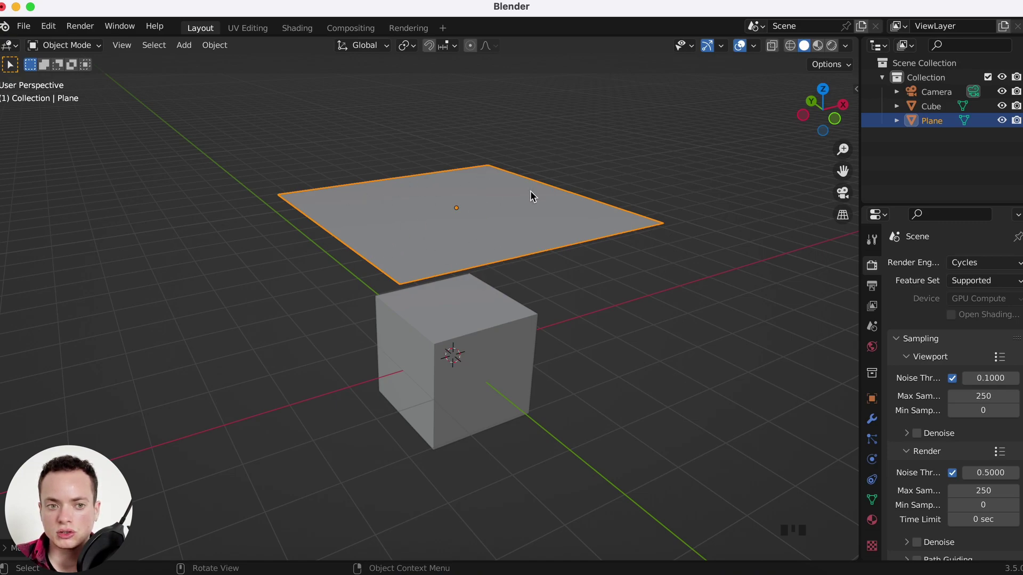
- Enter Edit Mode on the plane and select its entire mesh
key(Tab)
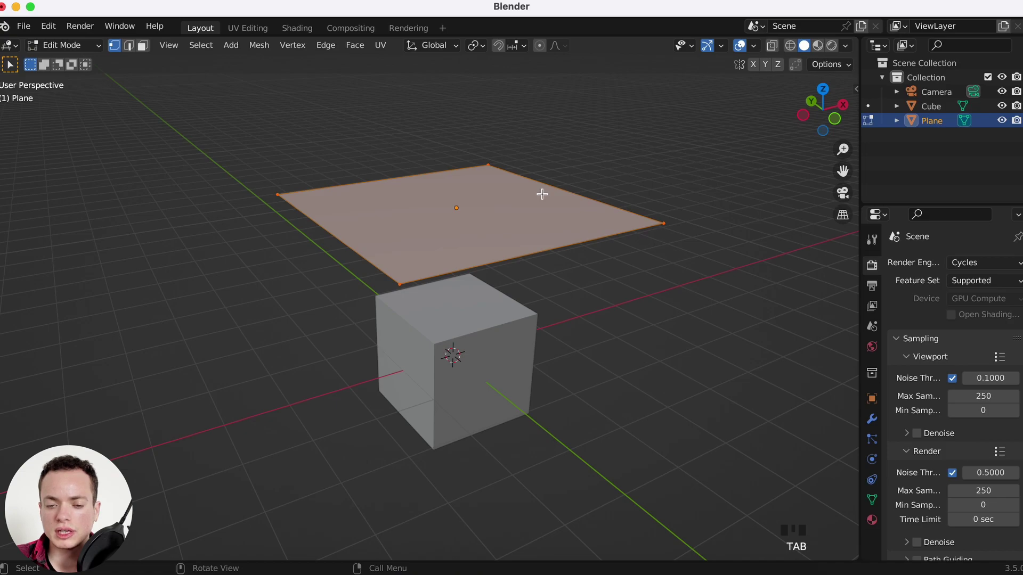
click(463, 208)
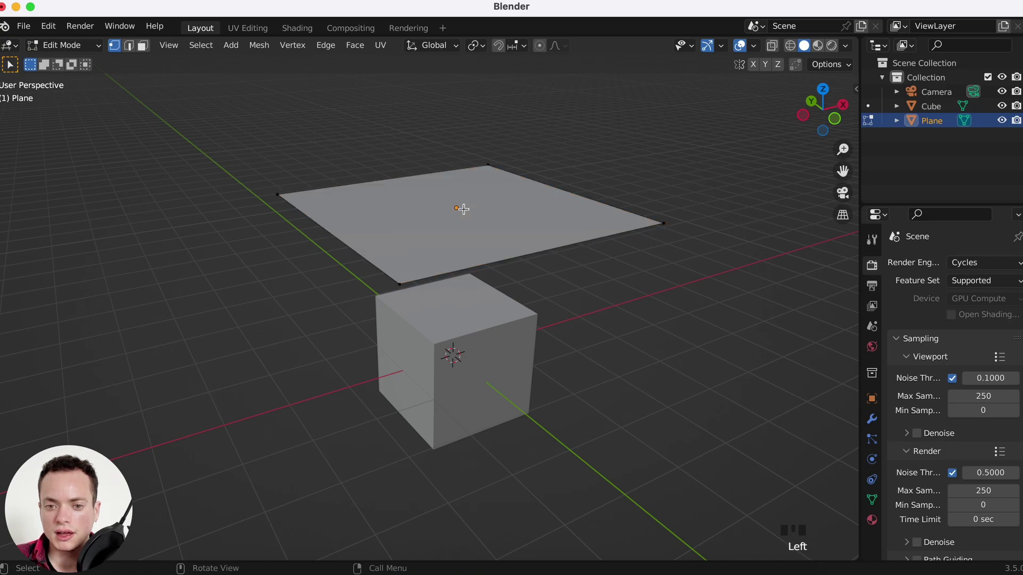
click(518, 210)
click(410, 202)
click(456, 215)
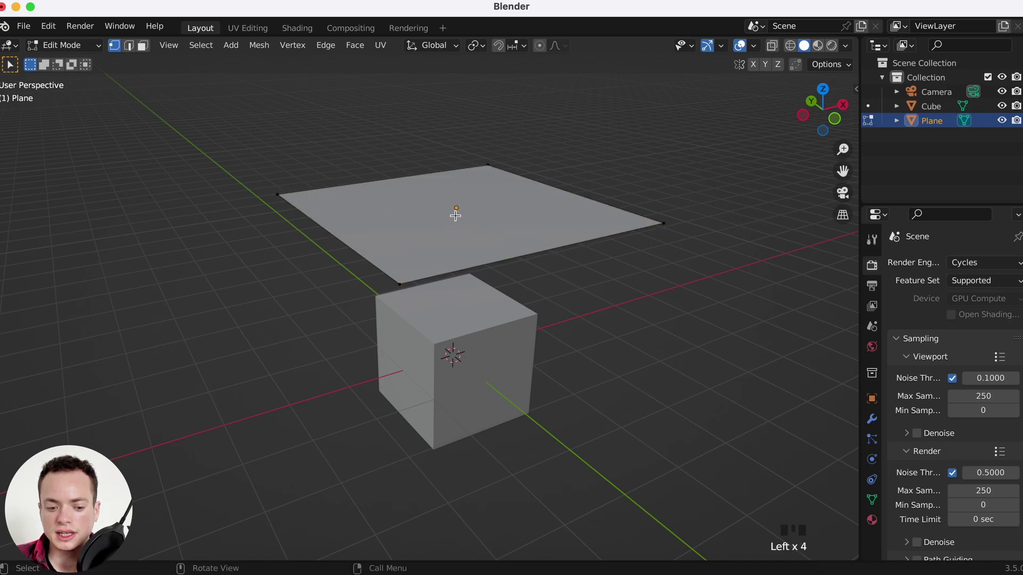
key(a)
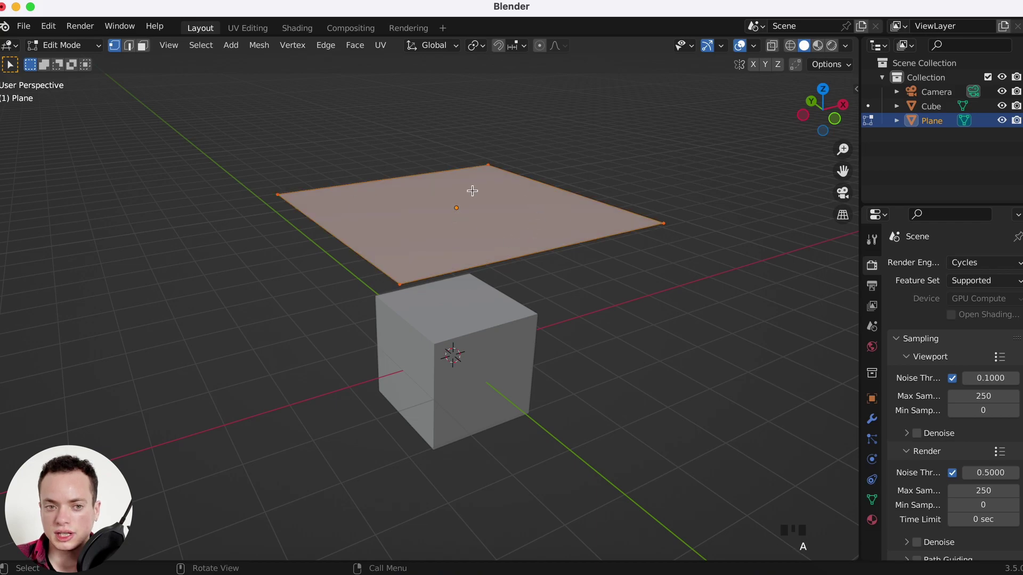
- Subdivide the selected plane mesh with 50 cuts
right_click(397, 220)
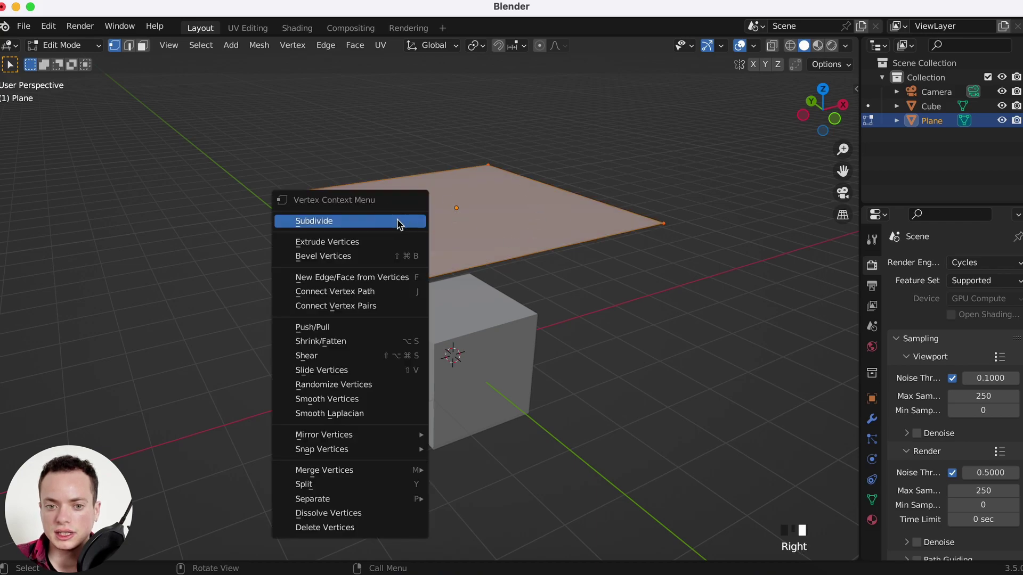
click(318, 221)
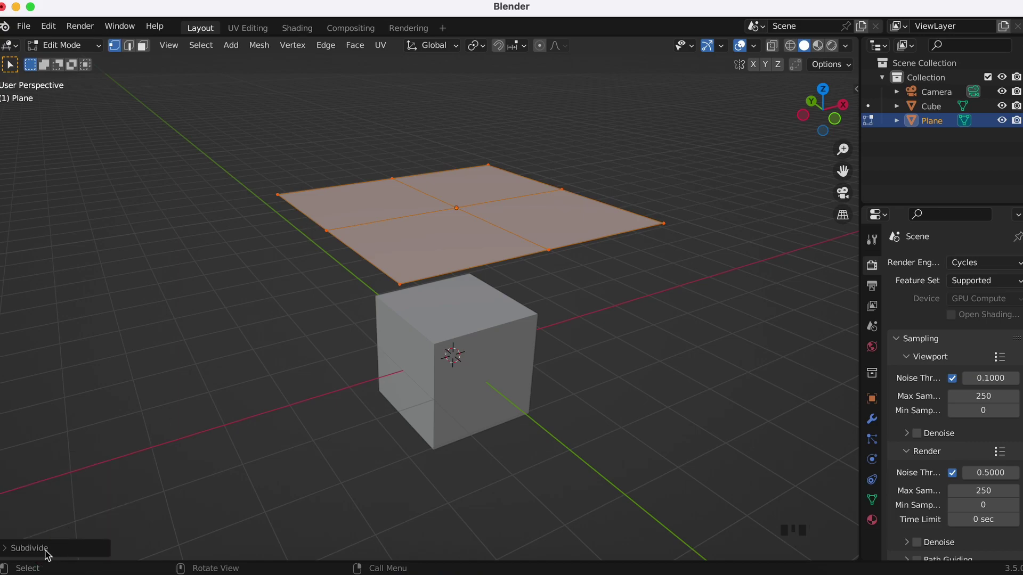
click(32, 548)
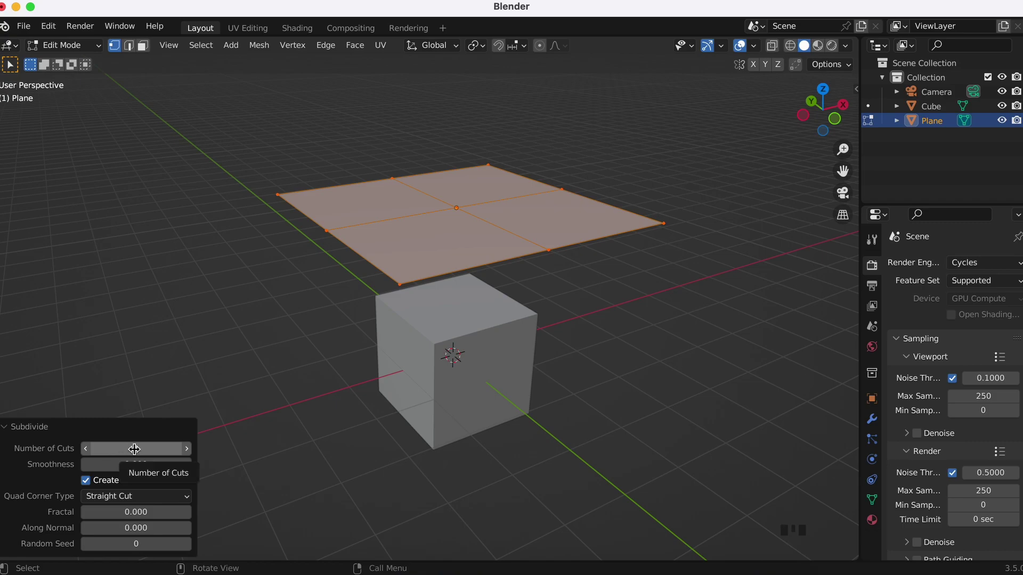
drag(134, 449, 149, 449)
click(135, 450)
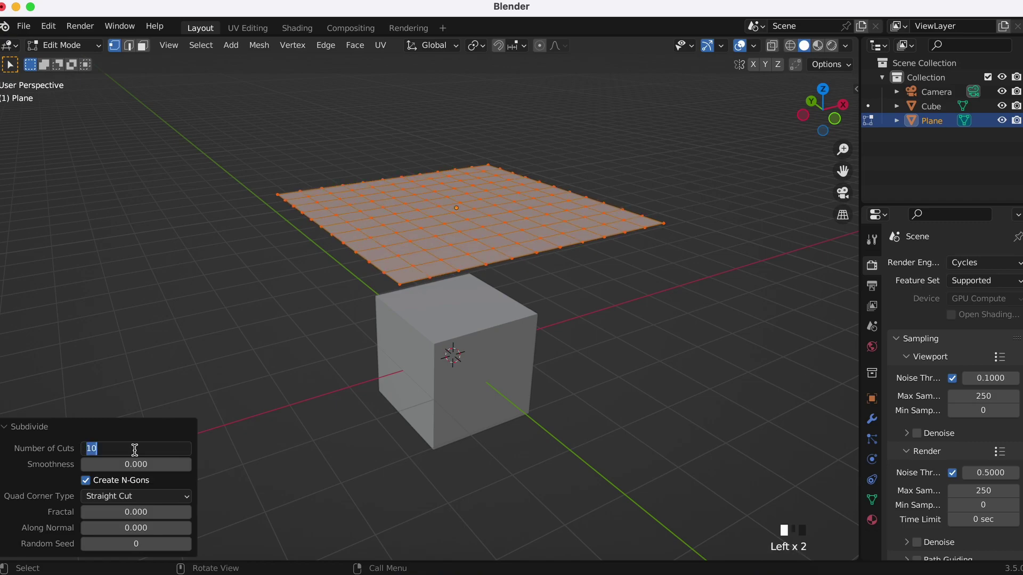
text(50)
key(Return)
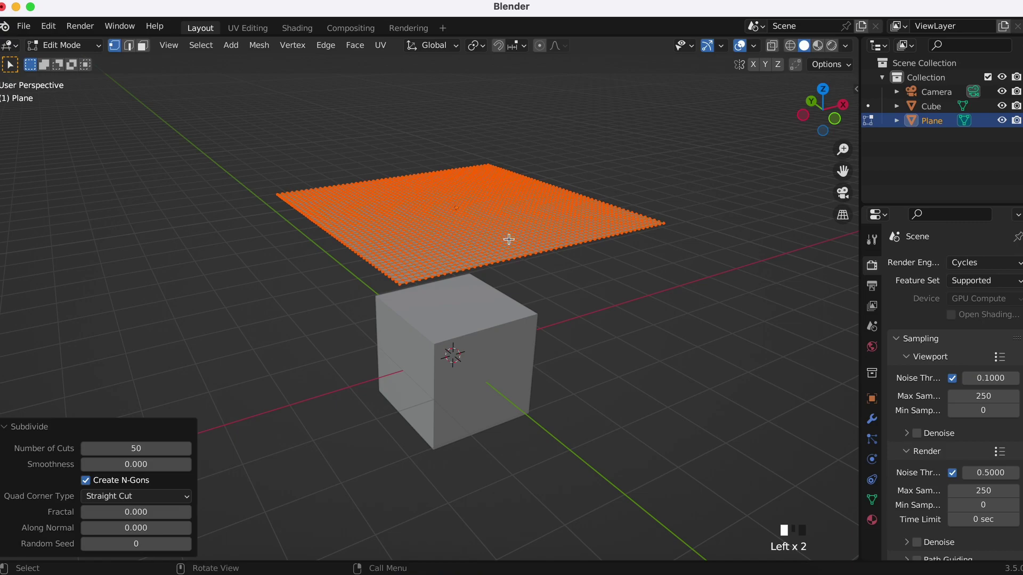
scroll(509, 239, down, 5)
middle_drag(509, 239, 452, 415)
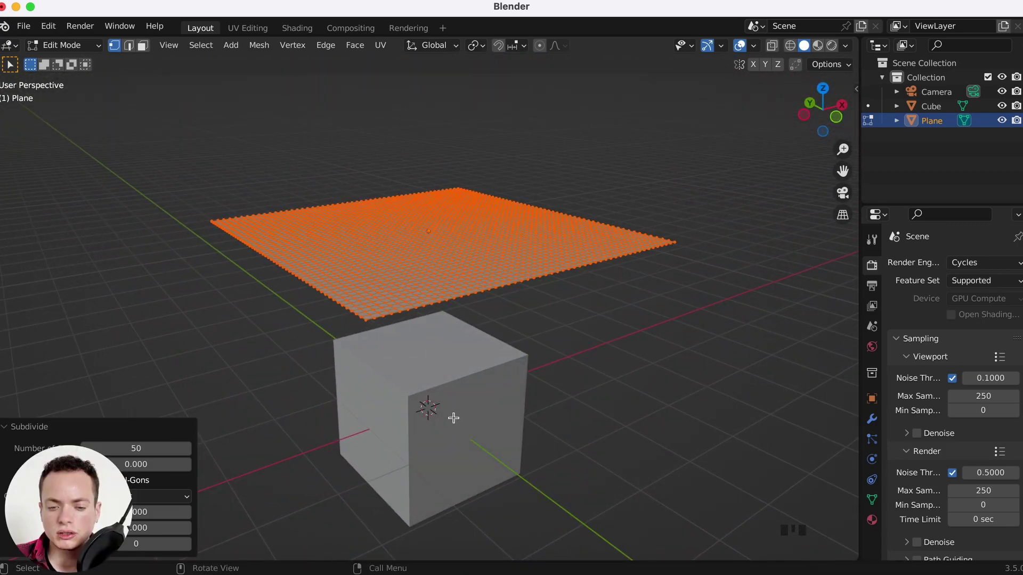
- Return to Object Mode and add Cloth physics to the plane
key(Tab)
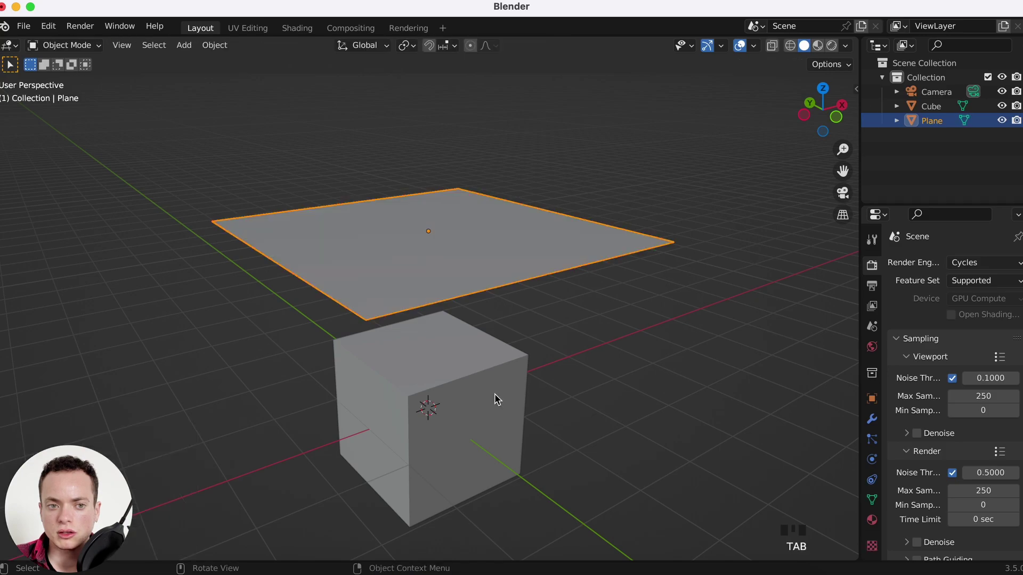
scroll(494, 395, left, 3)
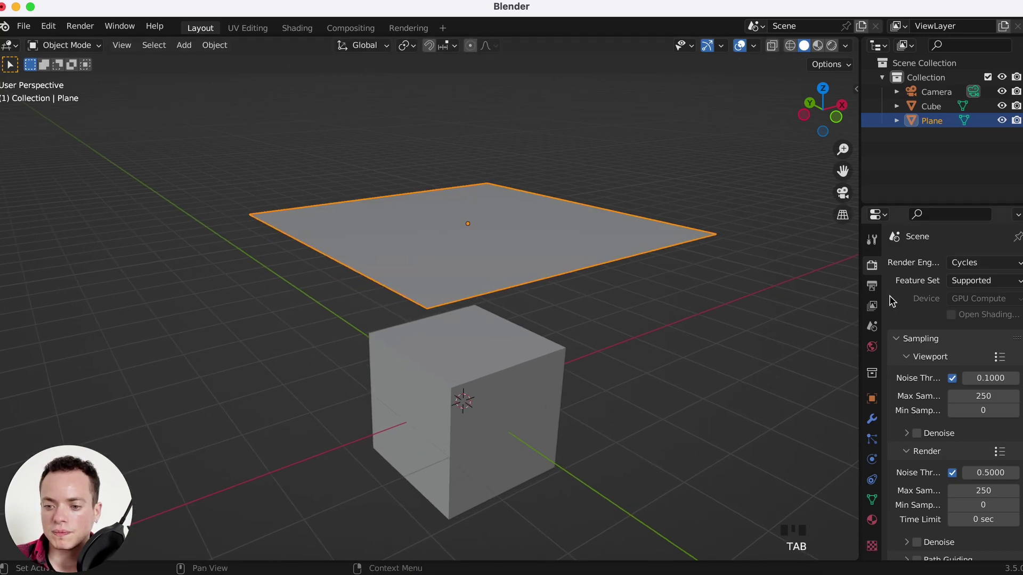
scroll(634, 290, left, 3)
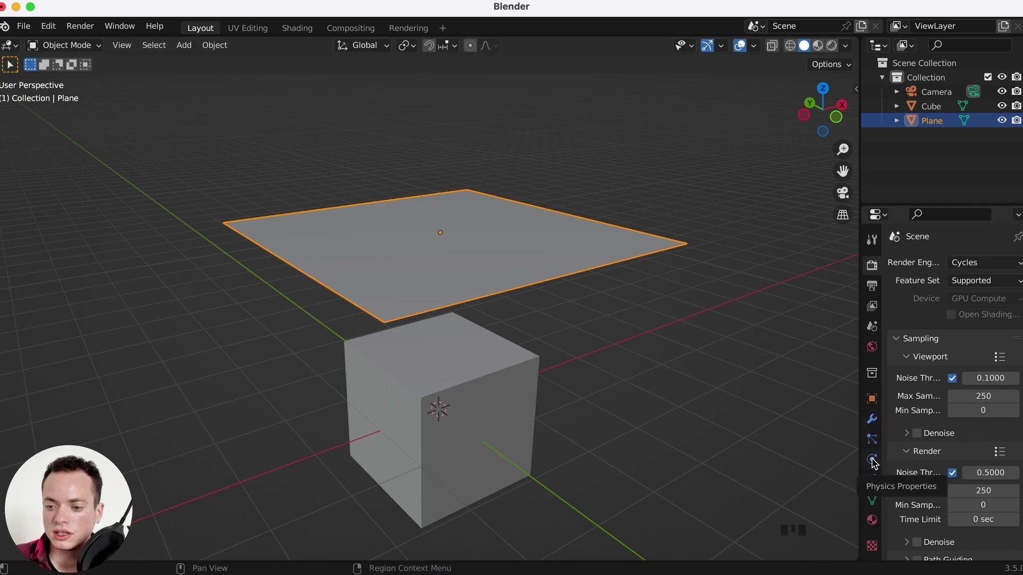
click(872, 460)
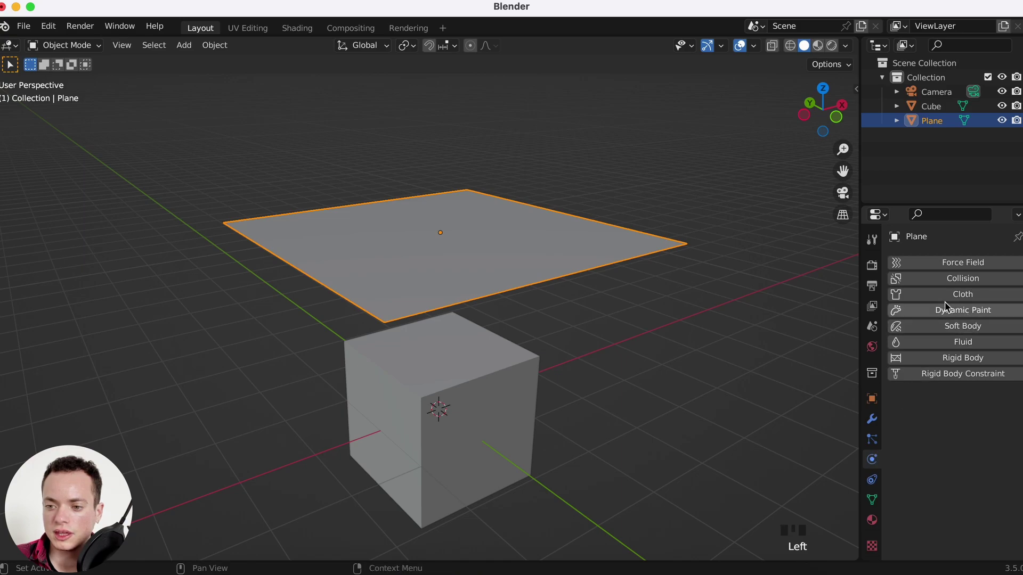
click(985, 296)
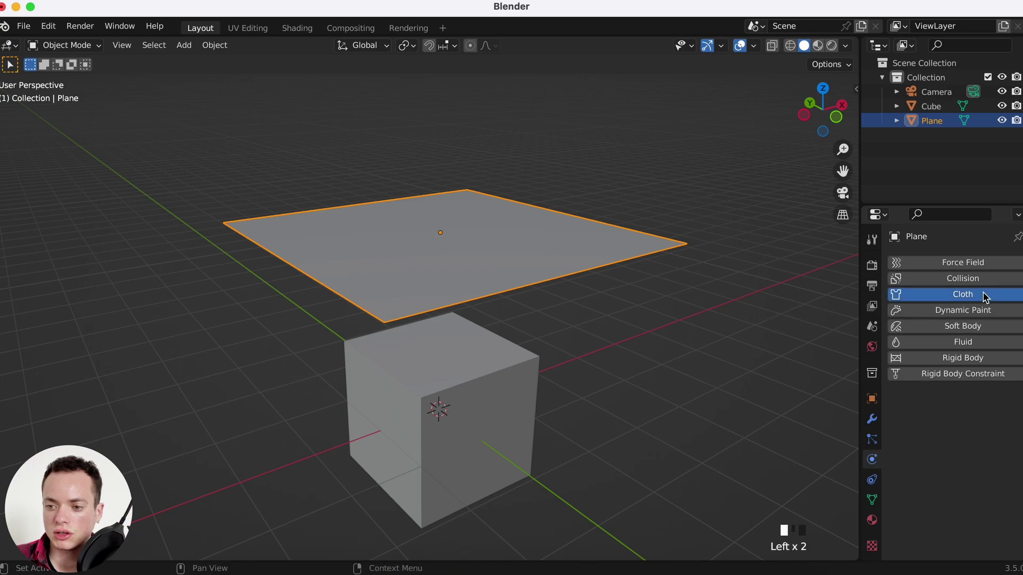
click(494, 258)
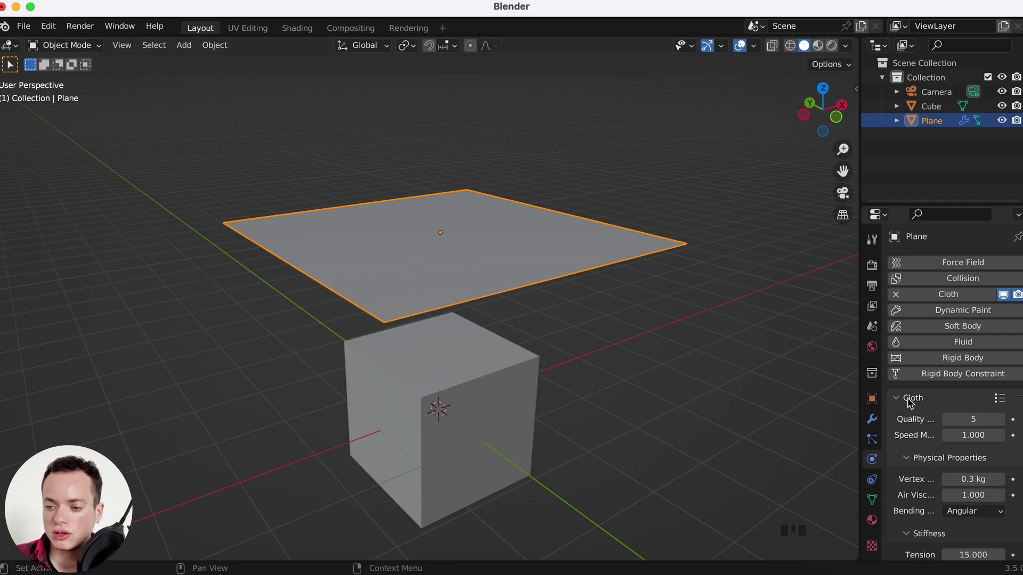
- Apply the Silk cloth preset and split a new area off the viewport's bottom
click(999, 401)
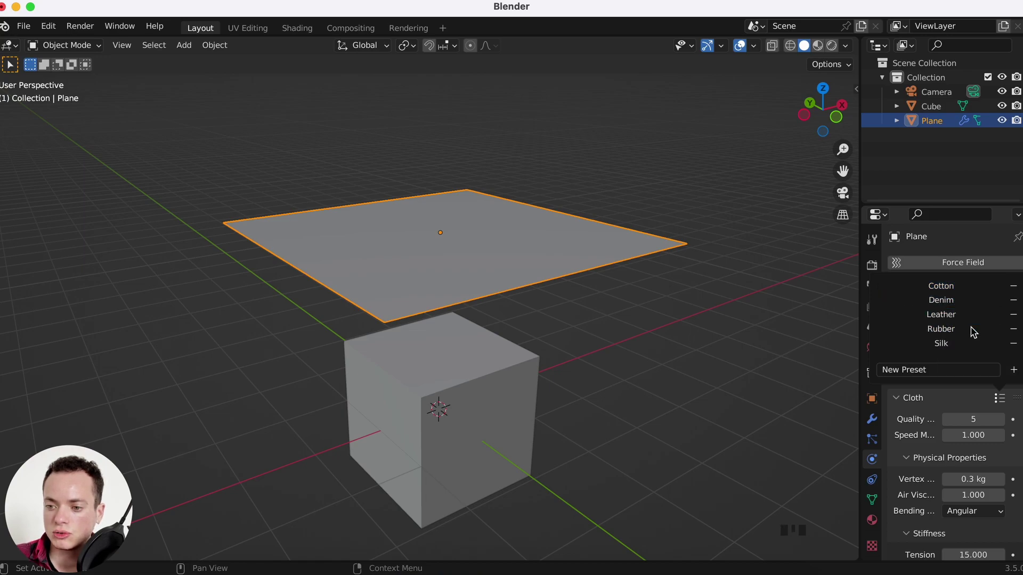
click(955, 346)
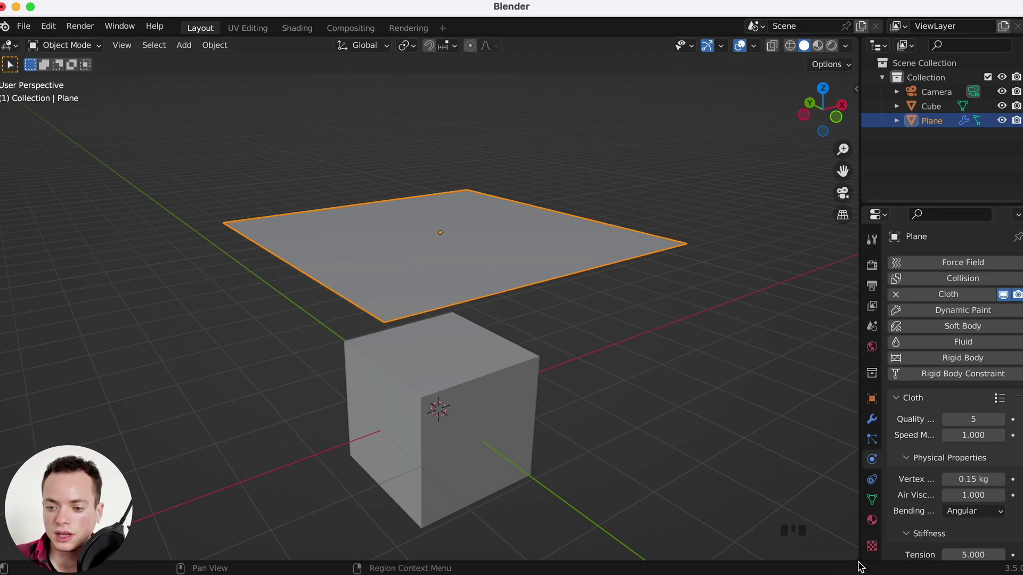
drag(855, 557, 850, 525)
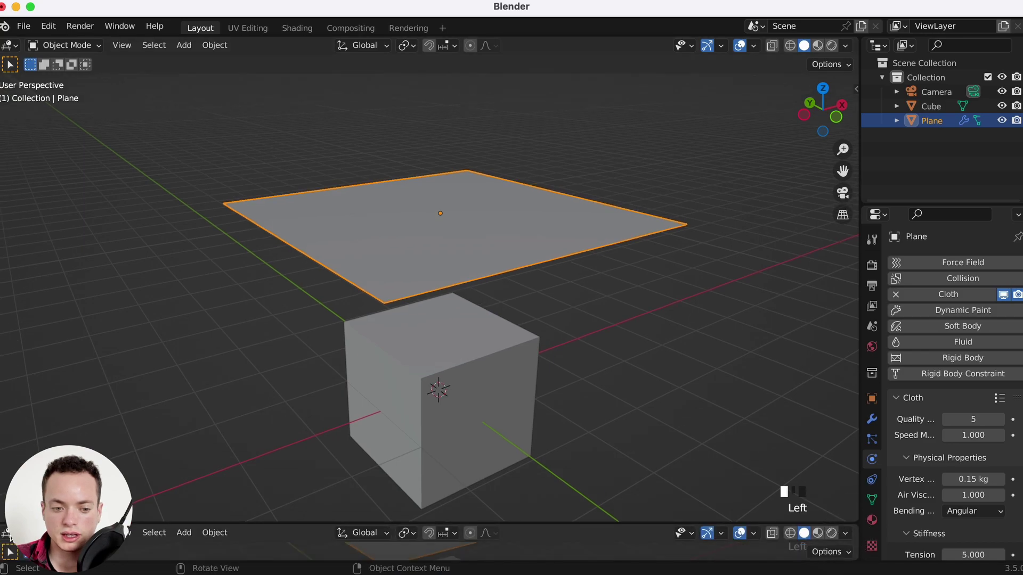
- Make the bottom area a Timeline and play the cloth to frame 58, where it falls through the cube
click(9, 534)
click(207, 405)
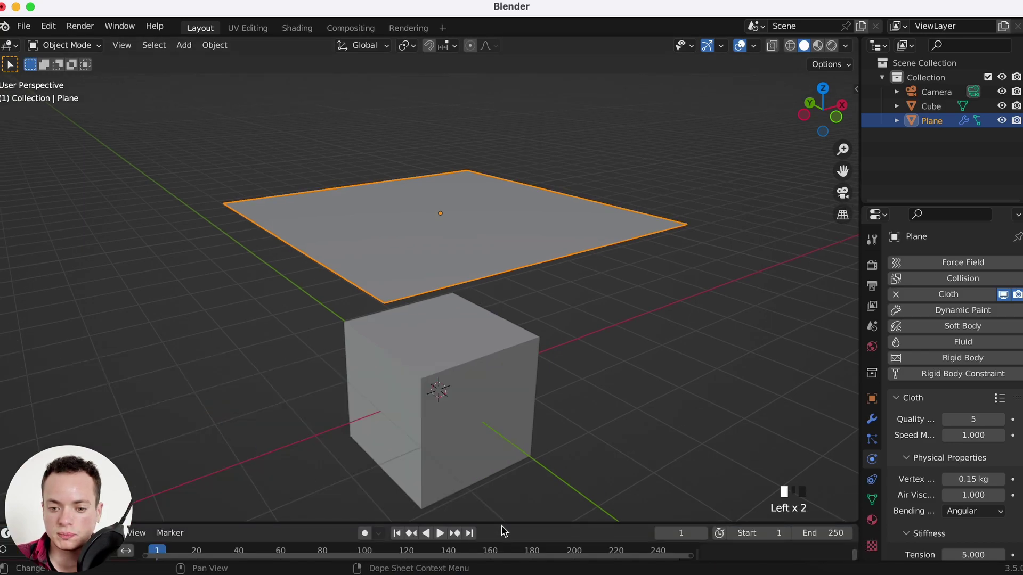
drag(502, 526, 504, 542)
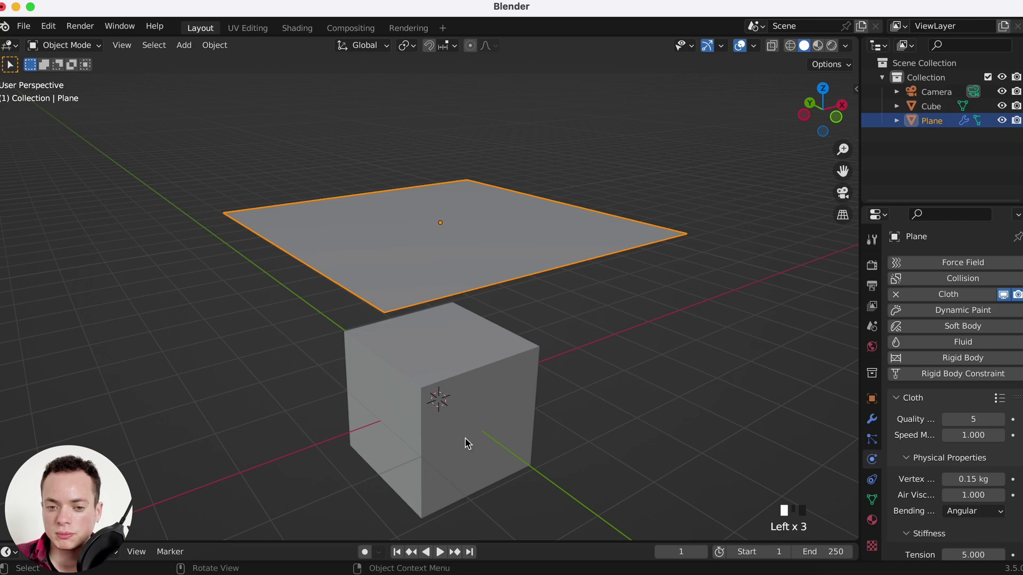
key(space)
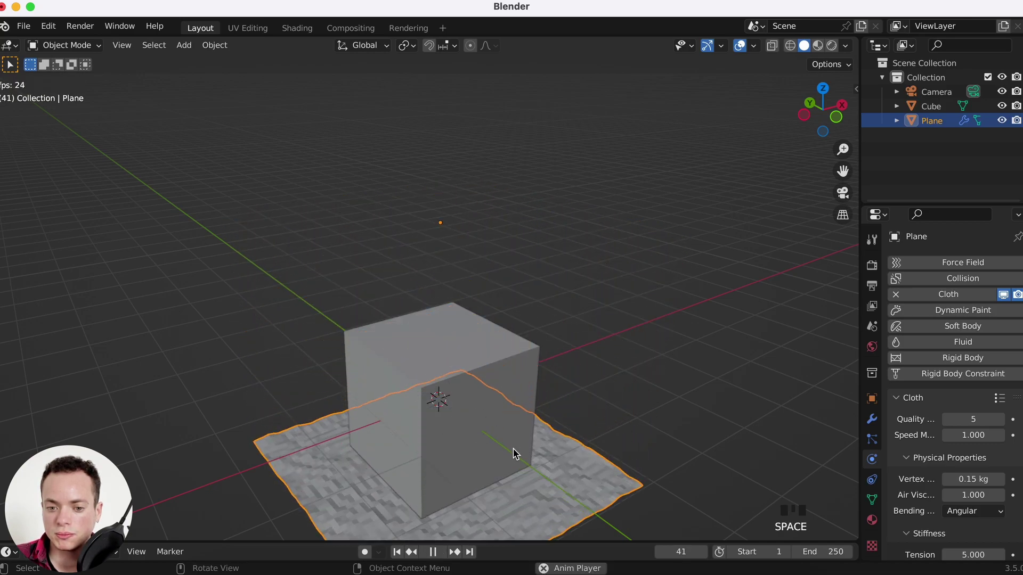
key(space)
- Rewind to frame 1 and enable Collision physics on the cube
click(516, 339)
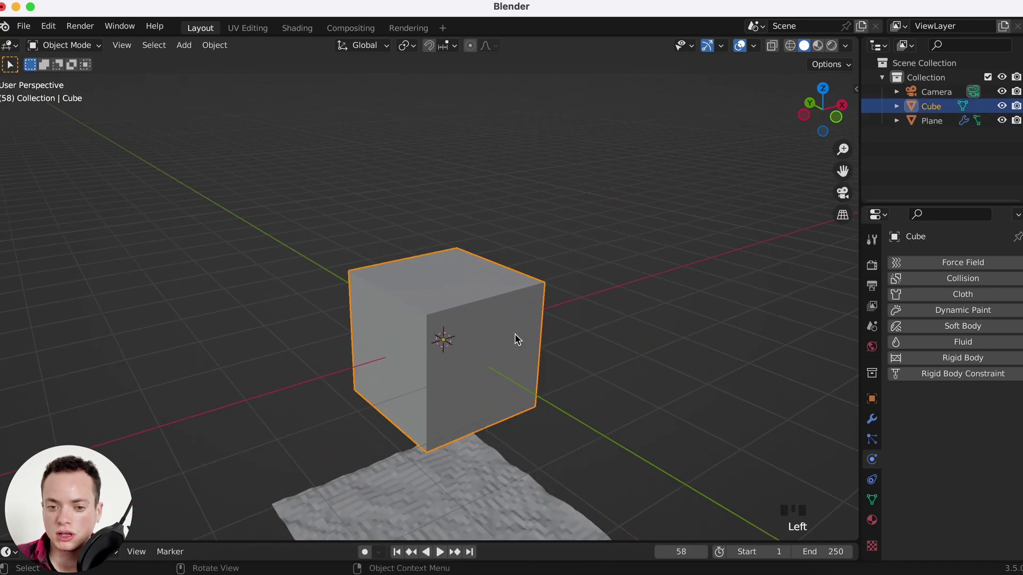
click(396, 552)
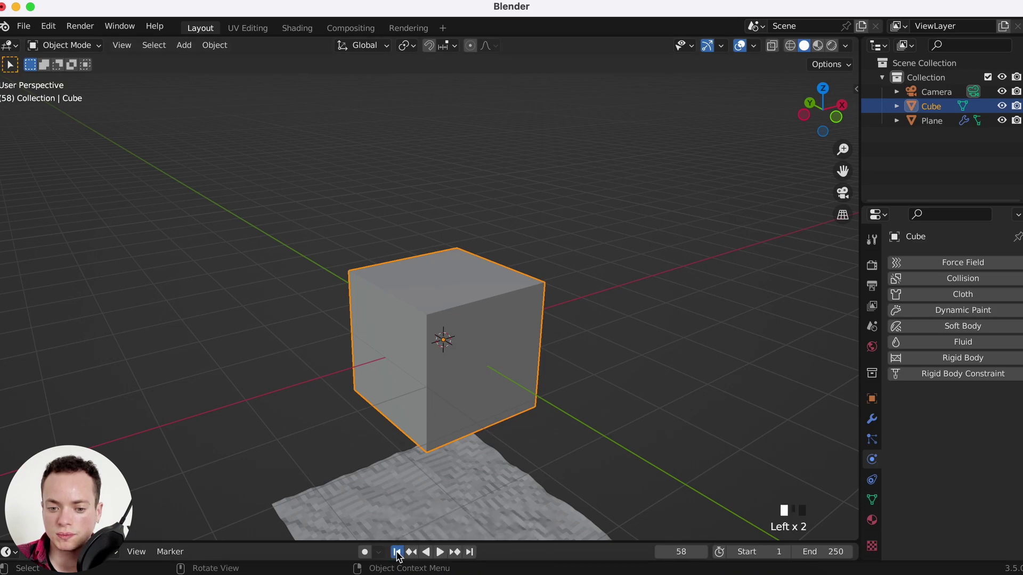
click(493, 298)
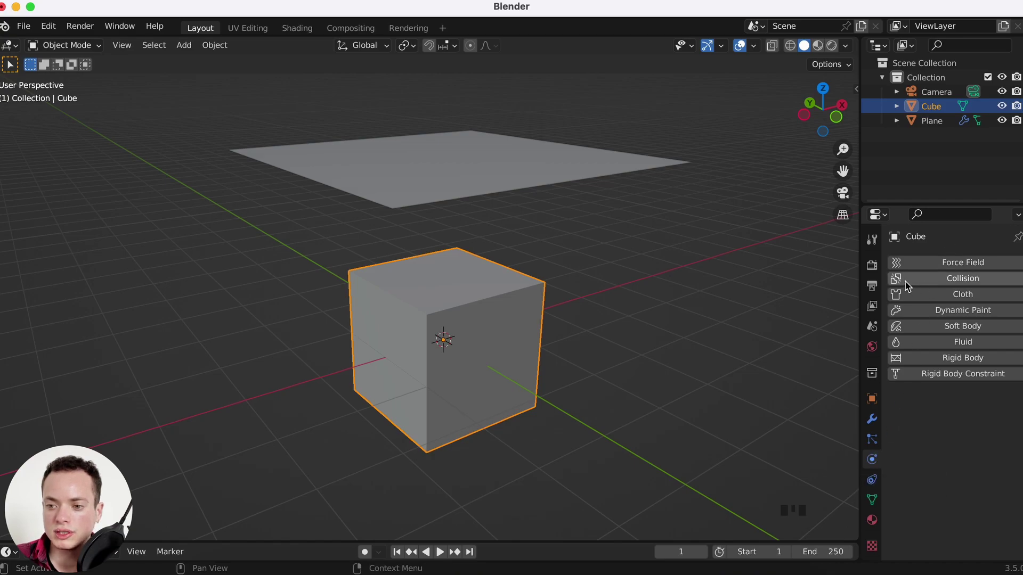
click(965, 279)
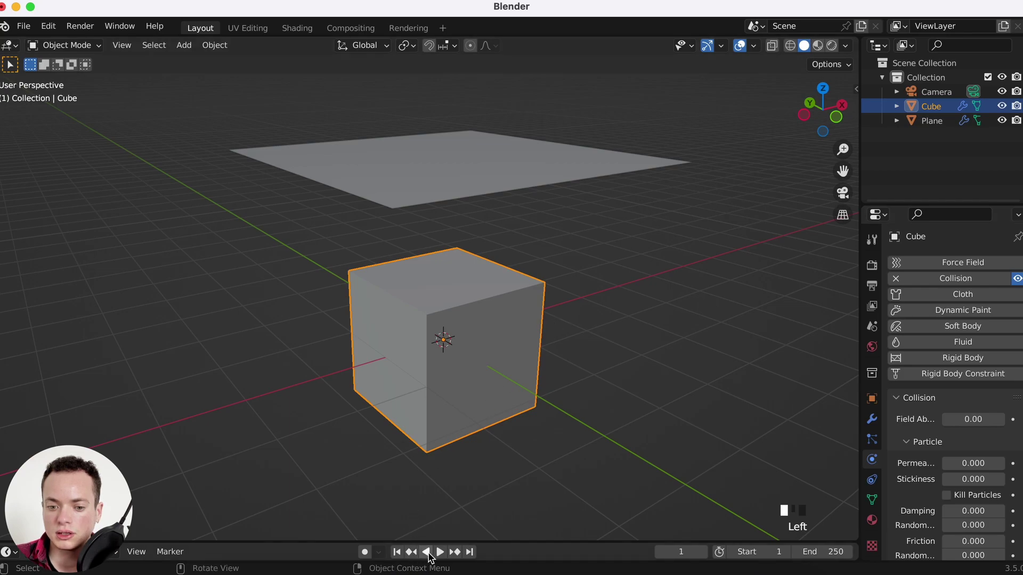
click(397, 553)
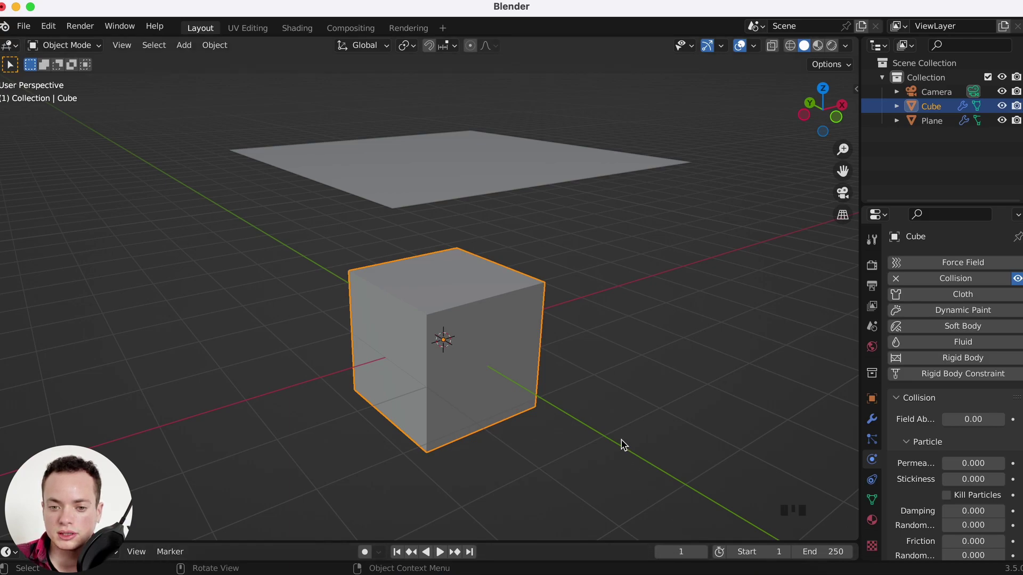
key(space)
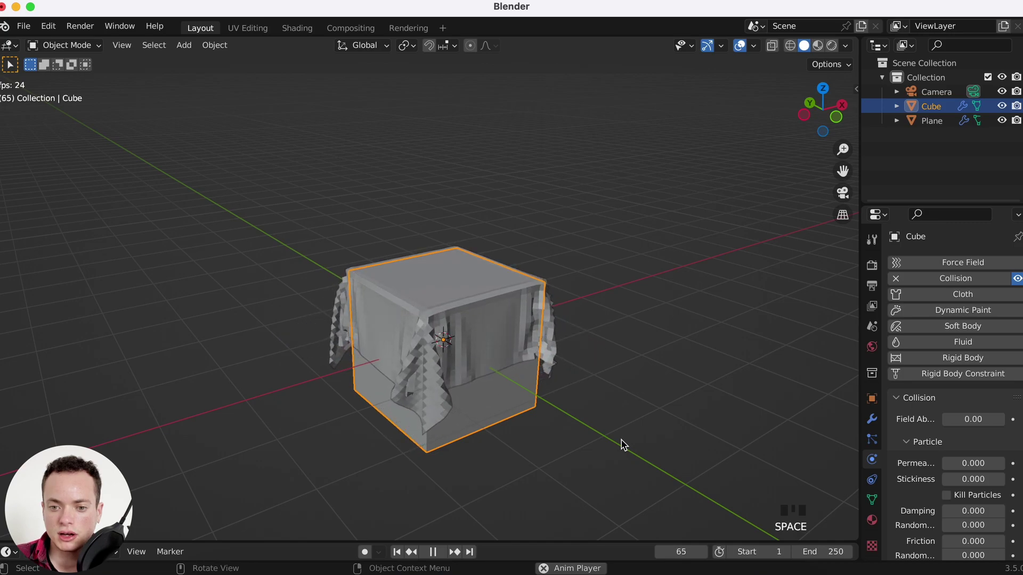
key(space)
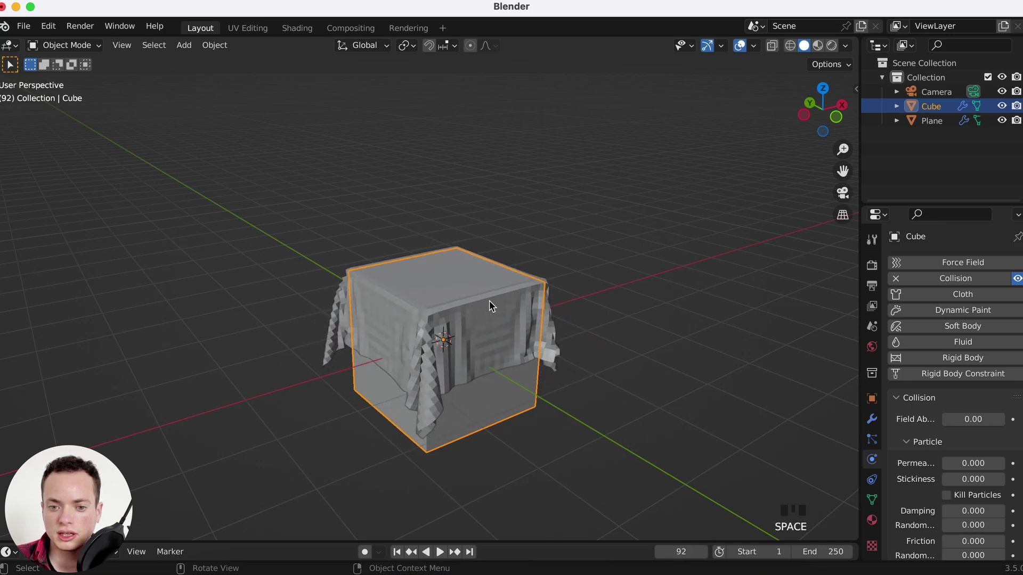
click(397, 552)
- Scale only the cloth plane up by a factor of 1.320
scroll(510, 270, down, 3)
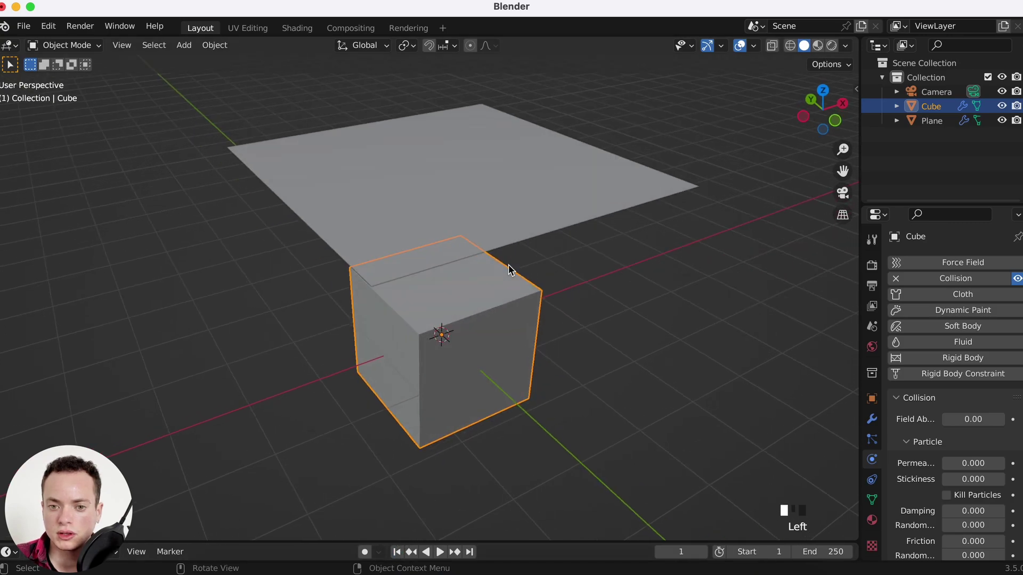
shift+click(513, 165)
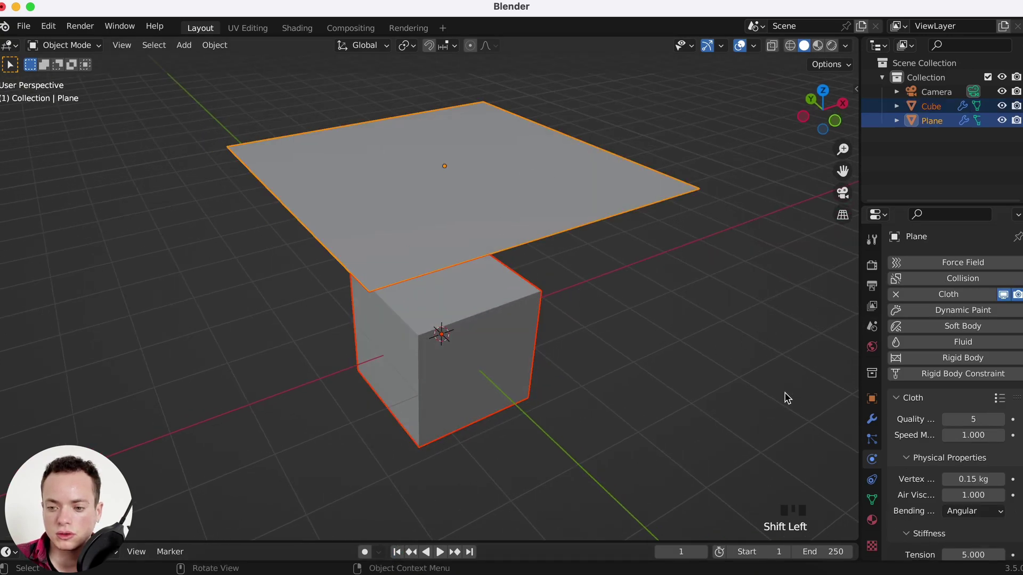
key(s)
key(Escape)
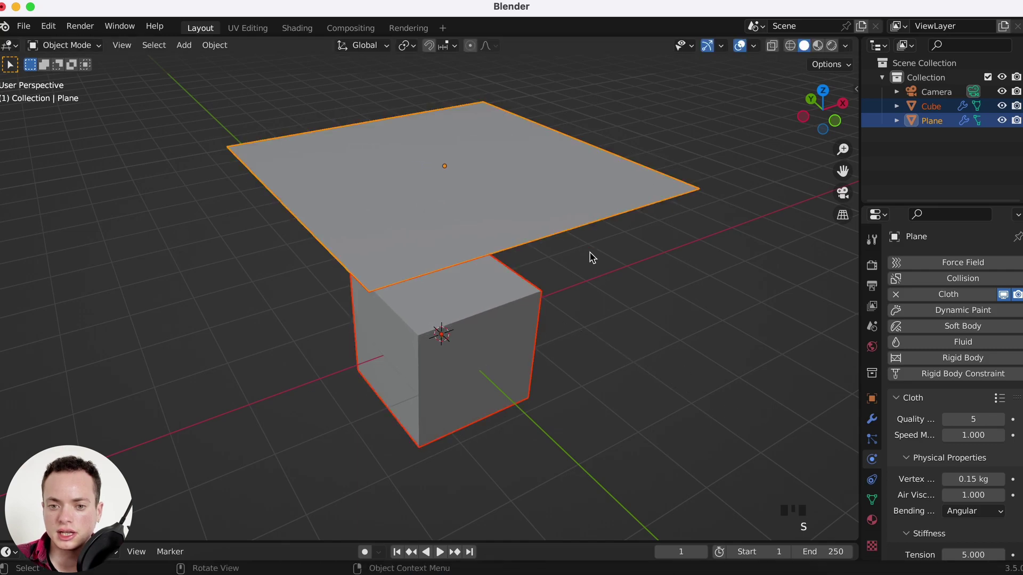
click(559, 235)
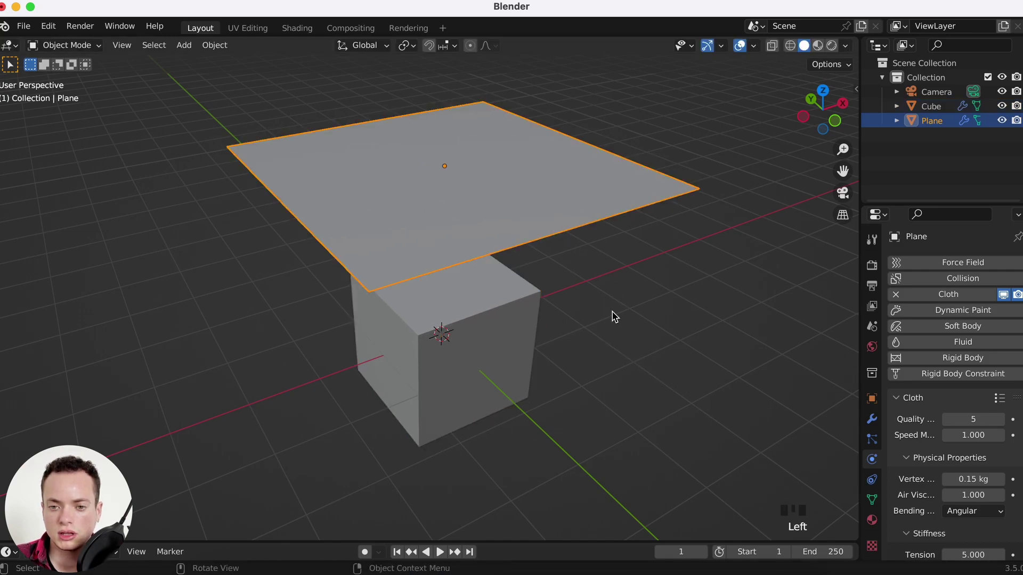
key(s)
click(688, 332)
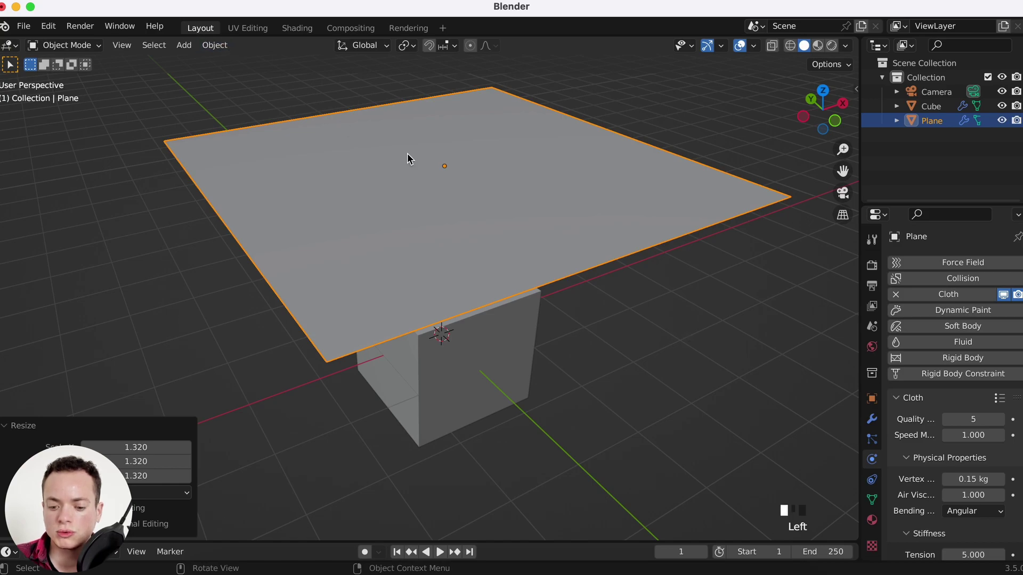
- Check the plane's transform in the N sidebar and apply its scale via Object > Apply > Scale
key(n)
click(851, 96)
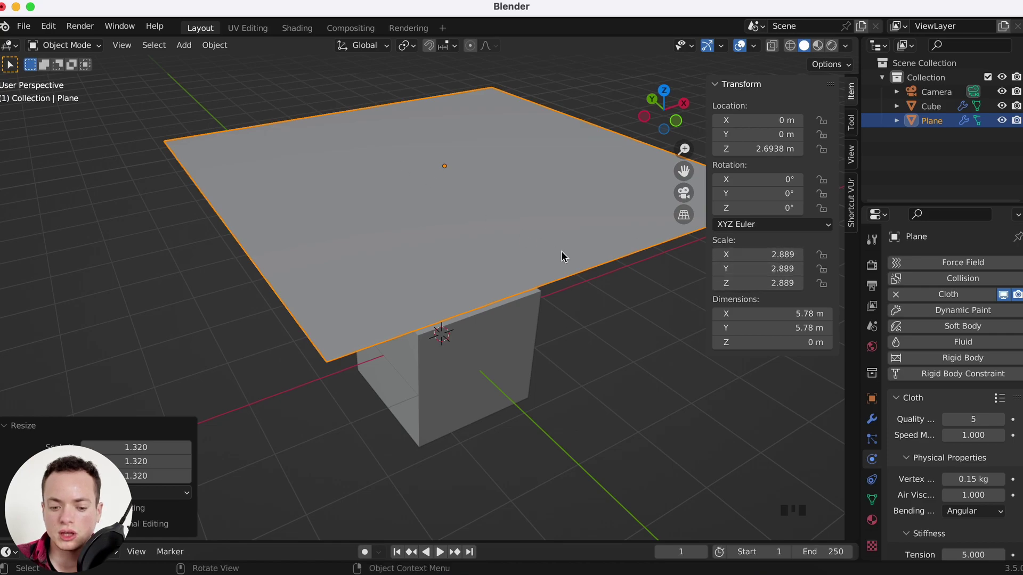
click(183, 45)
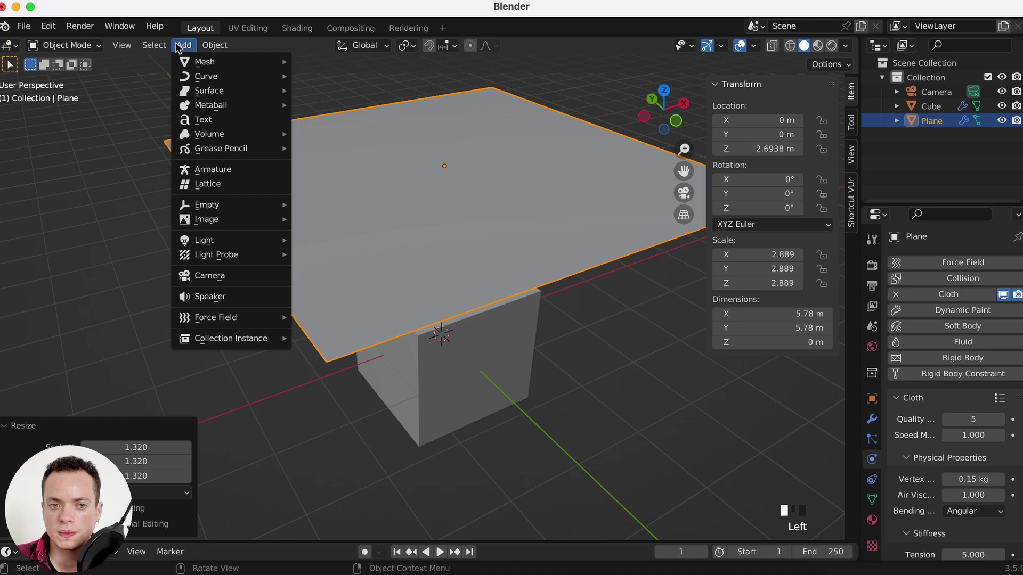
mouse_move(224, 50)
mouse_move(247, 128)
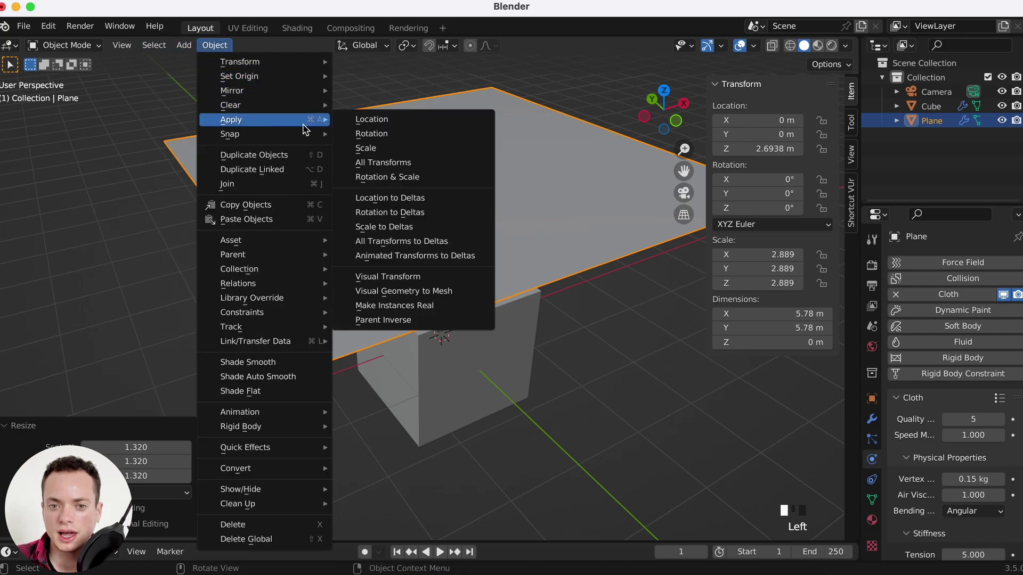
click(383, 149)
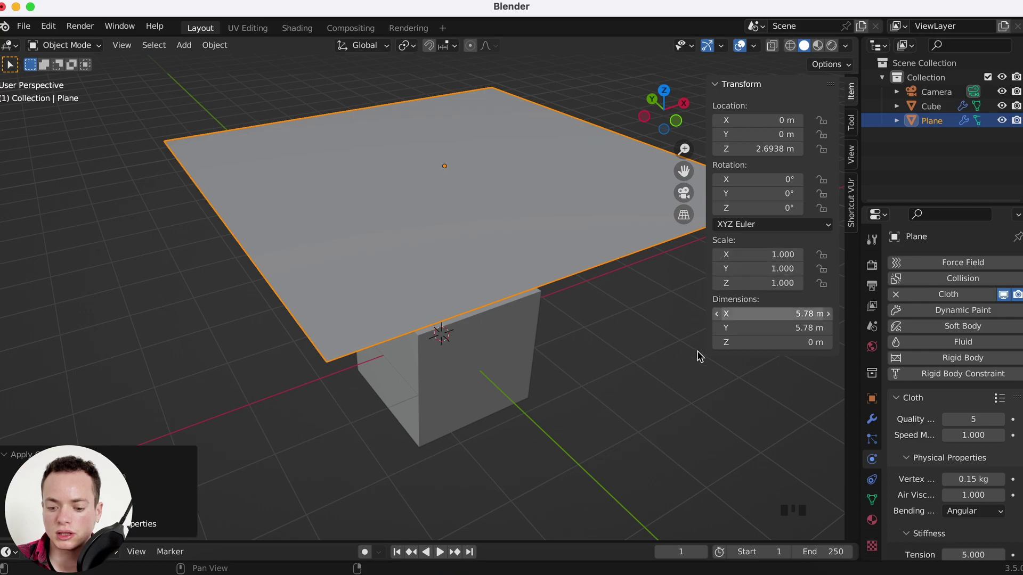
key(n)
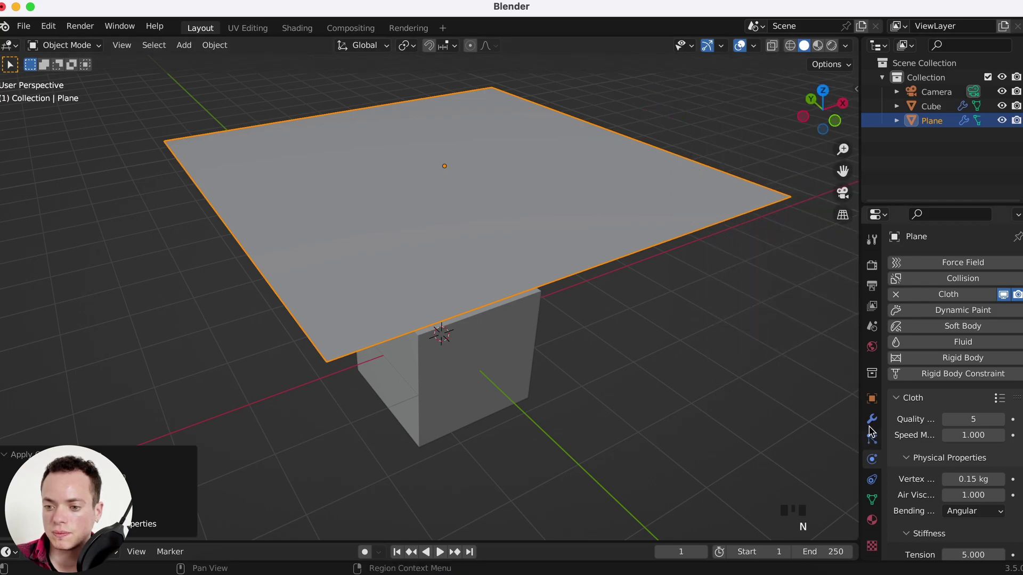
- Add a Subdivision Surface modifier with viewport level 2 and shade the plane smooth
click(871, 421)
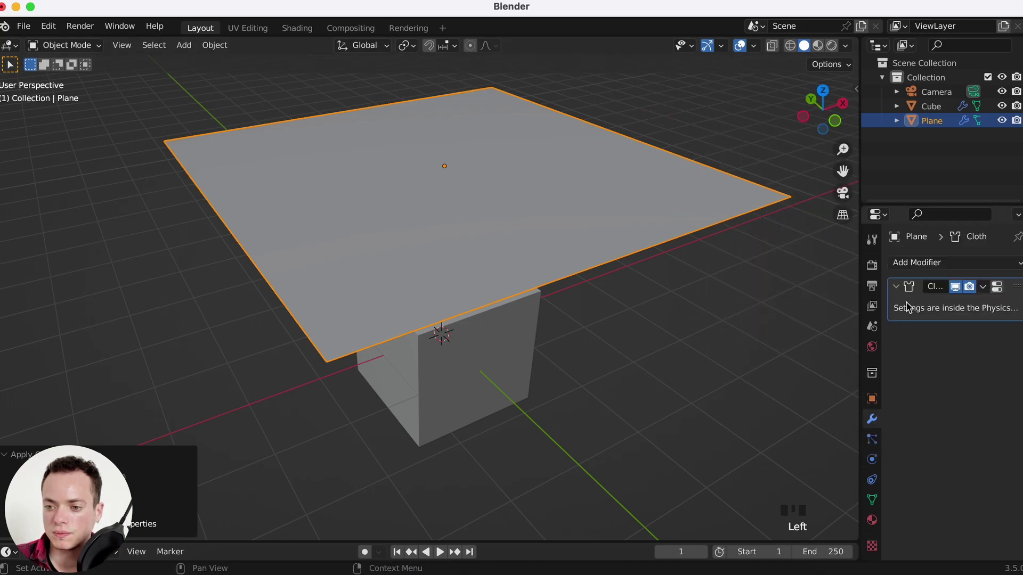
click(967, 263)
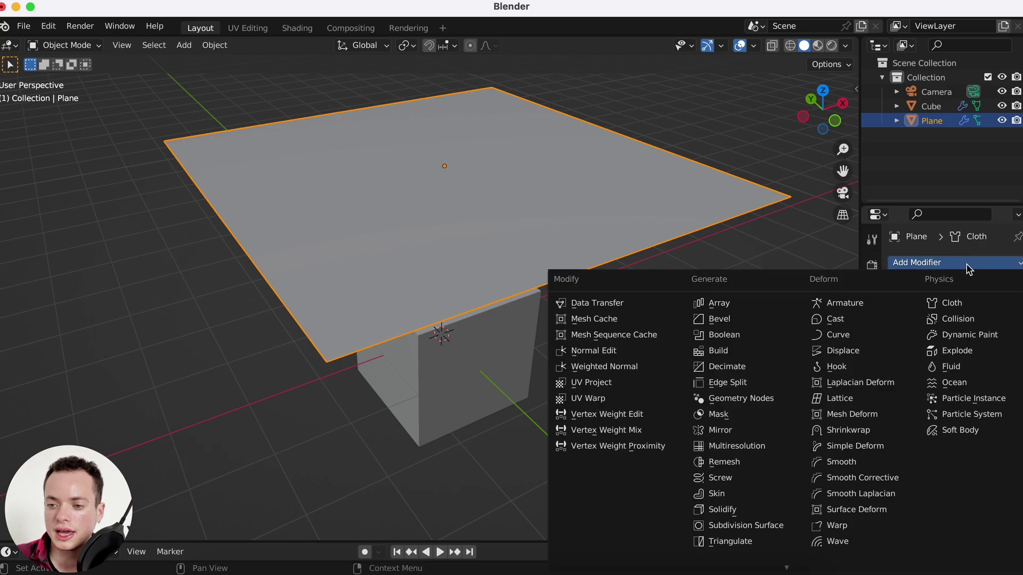
click(740, 526)
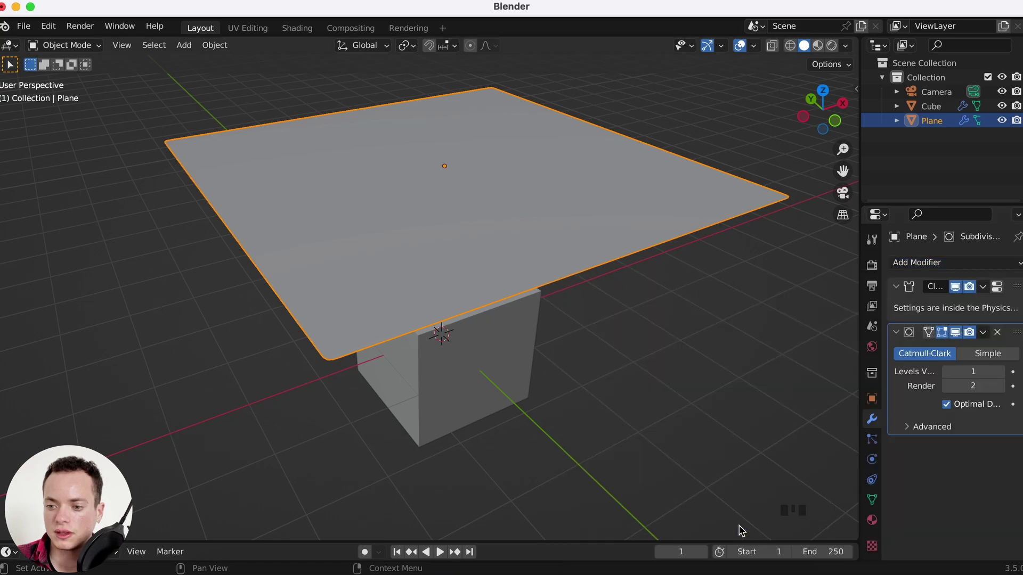
click(1000, 372)
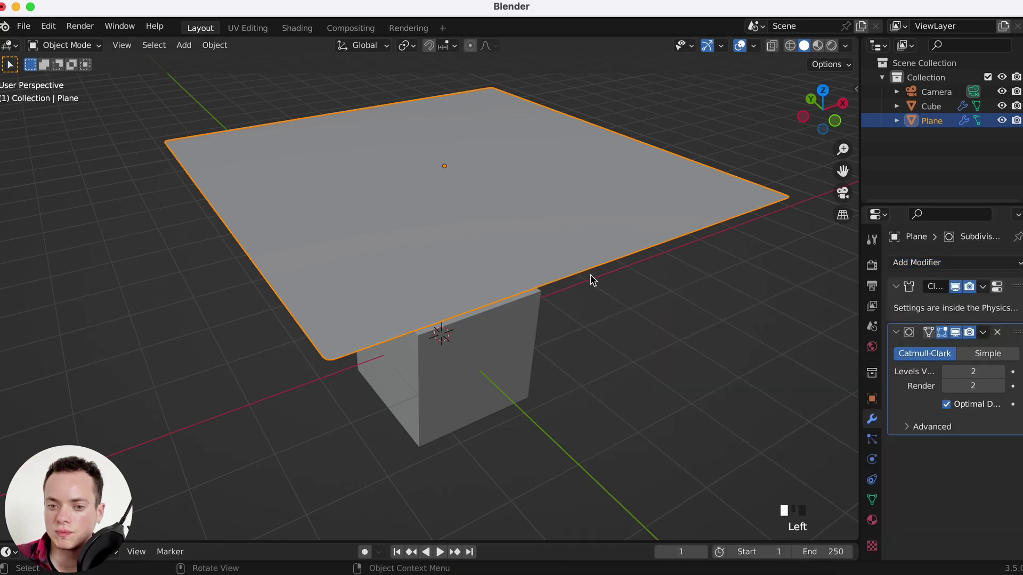
right_click(515, 199)
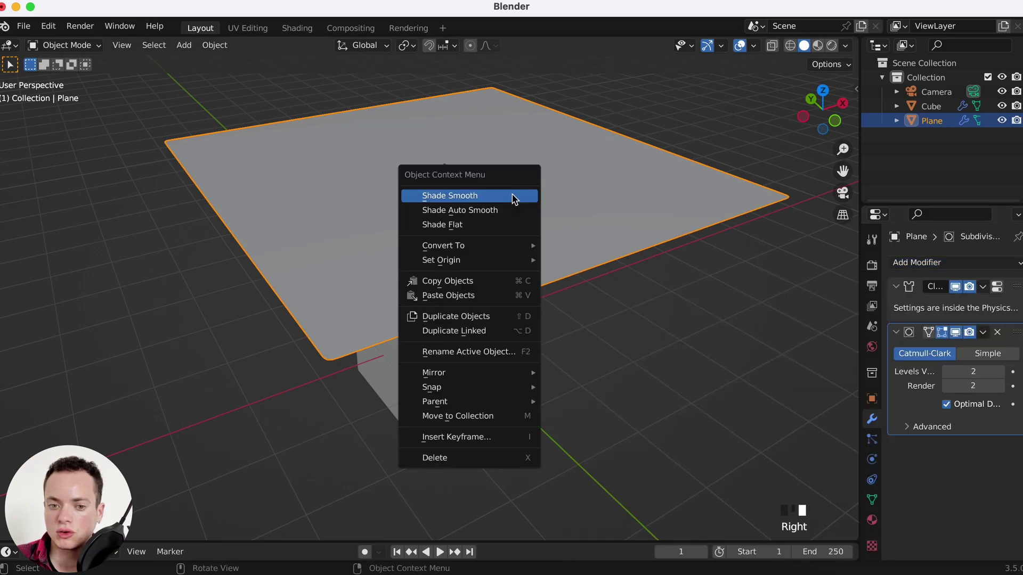
click(455, 198)
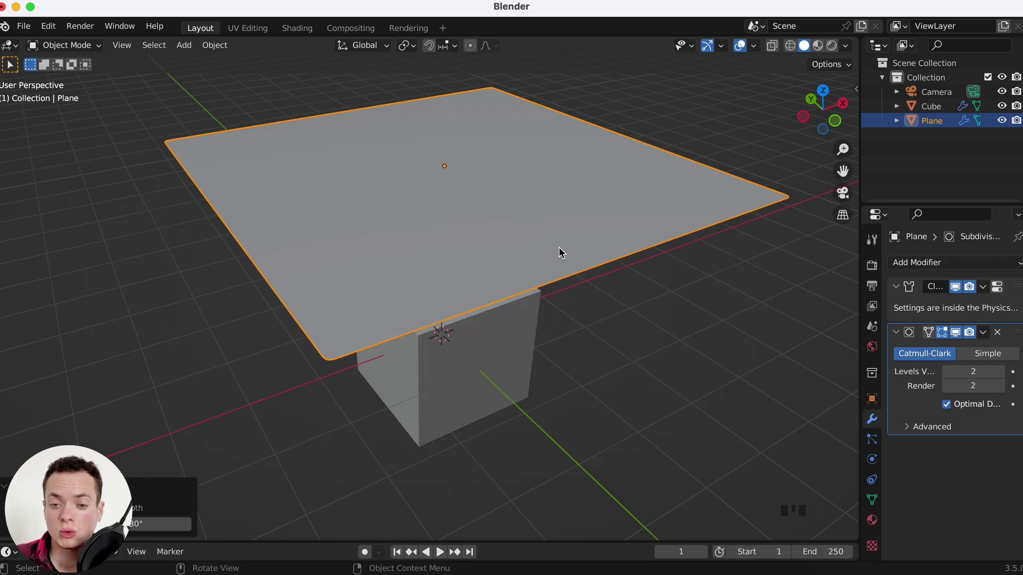
- Play the cloth simulation, stopping at frame 111, and inspect the drape over the cube
key(space)
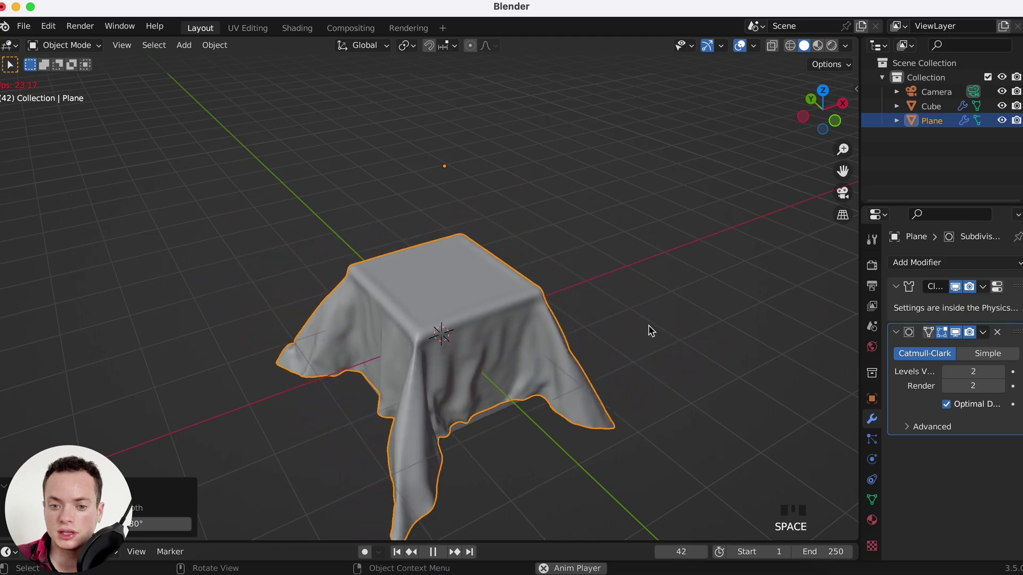
key(space)
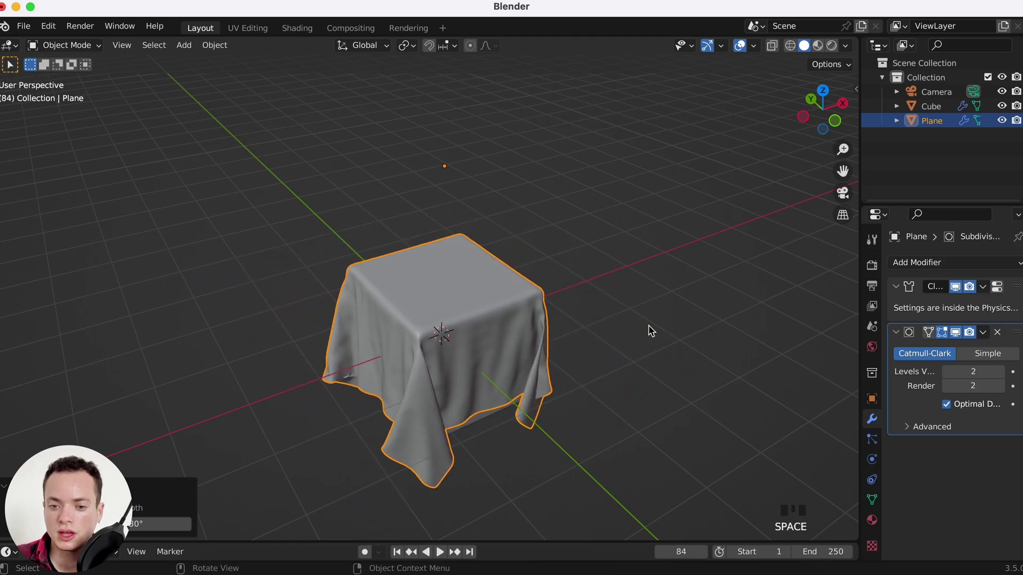
scroll(470, 384, down, 5)
ctrl+scroll(470, 384, up, 5)
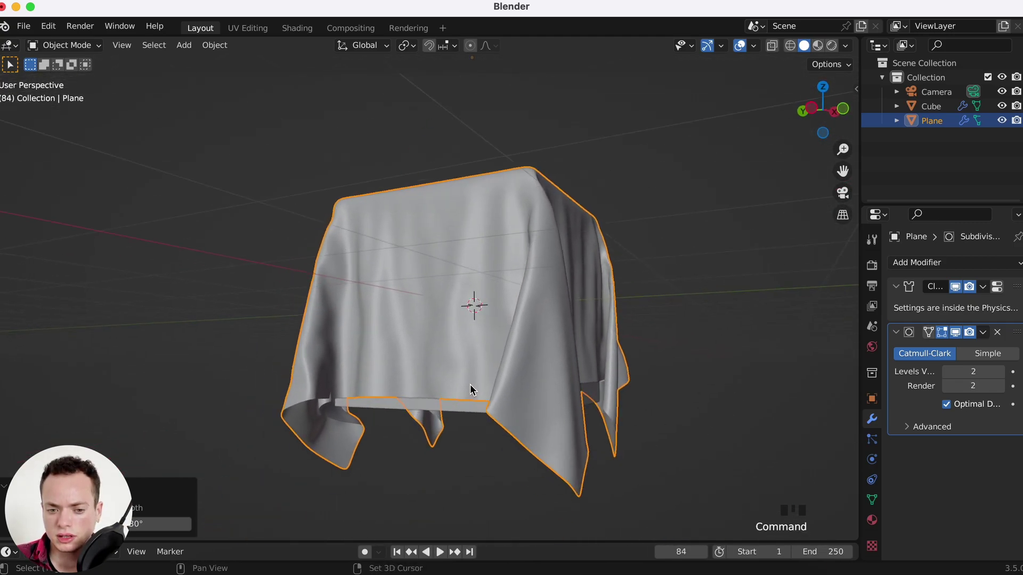
scroll(470, 385, right, 10)
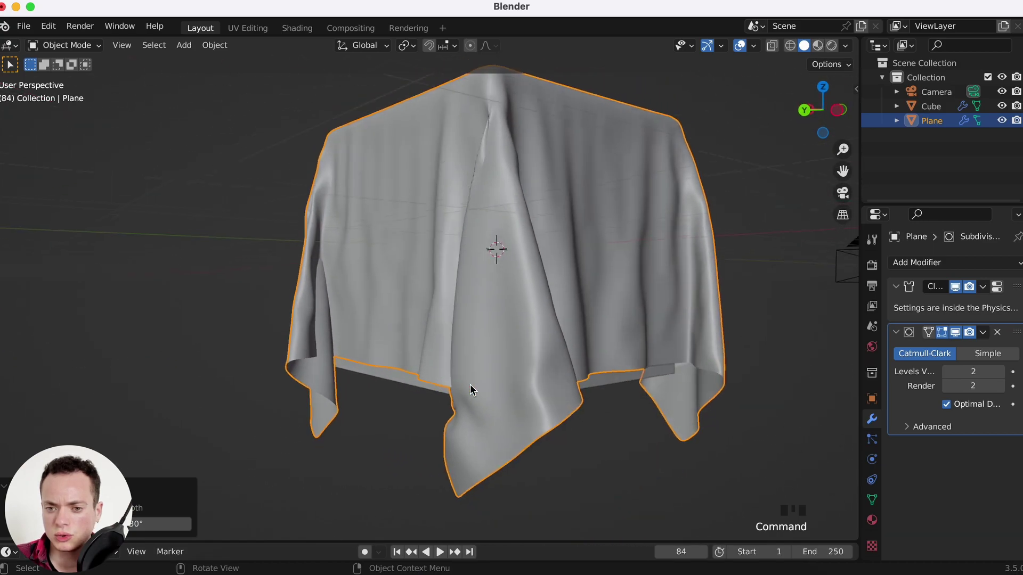
key(space)
key(space)
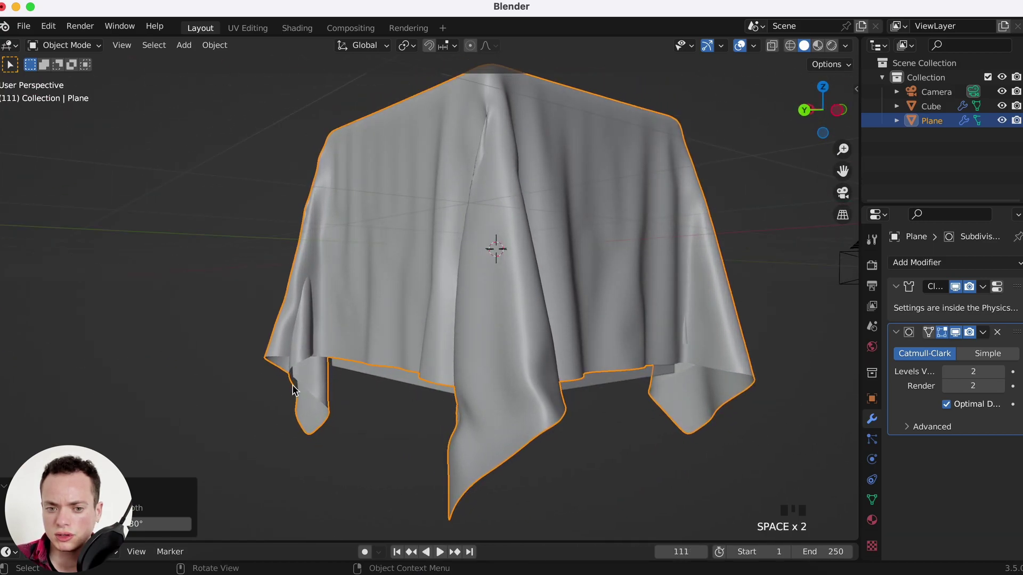
scroll(324, 339, right, 10)
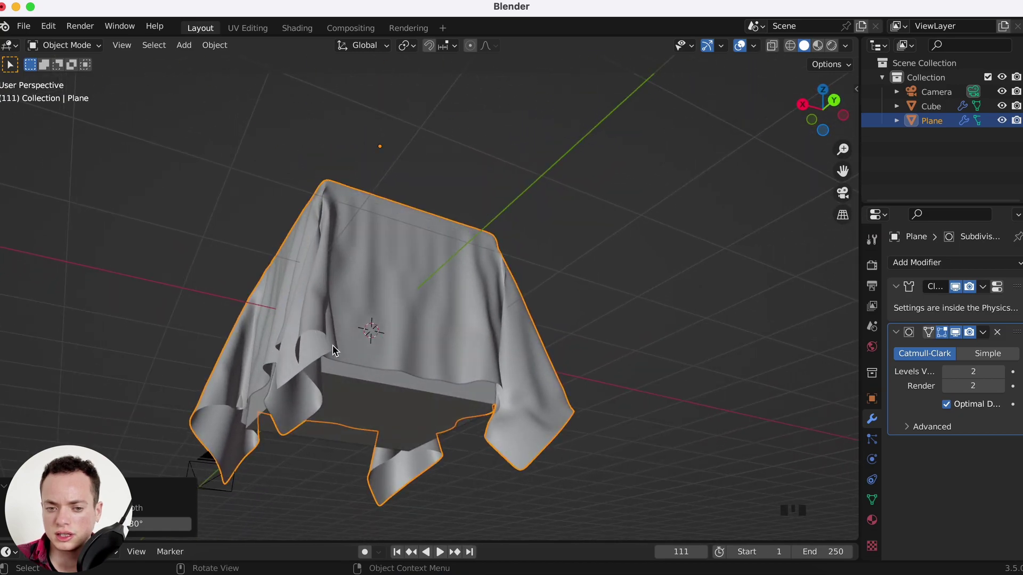
scroll(332, 345, right, 10)
shift+scroll(331, 346, right, 3)
super+scroll(331, 350, down, 10)
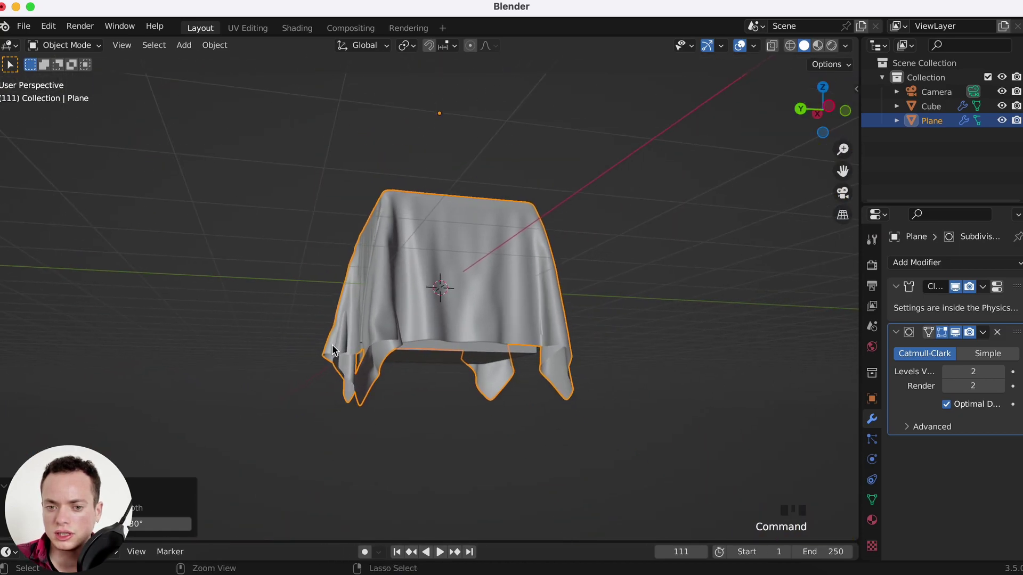
super+scroll(331, 345, down, 5)
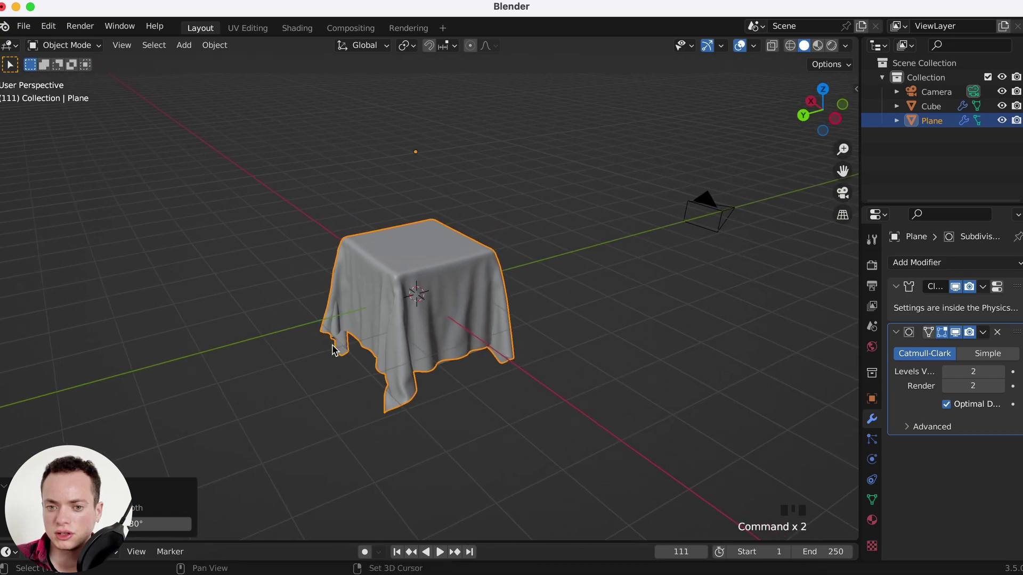
click(485, 302)
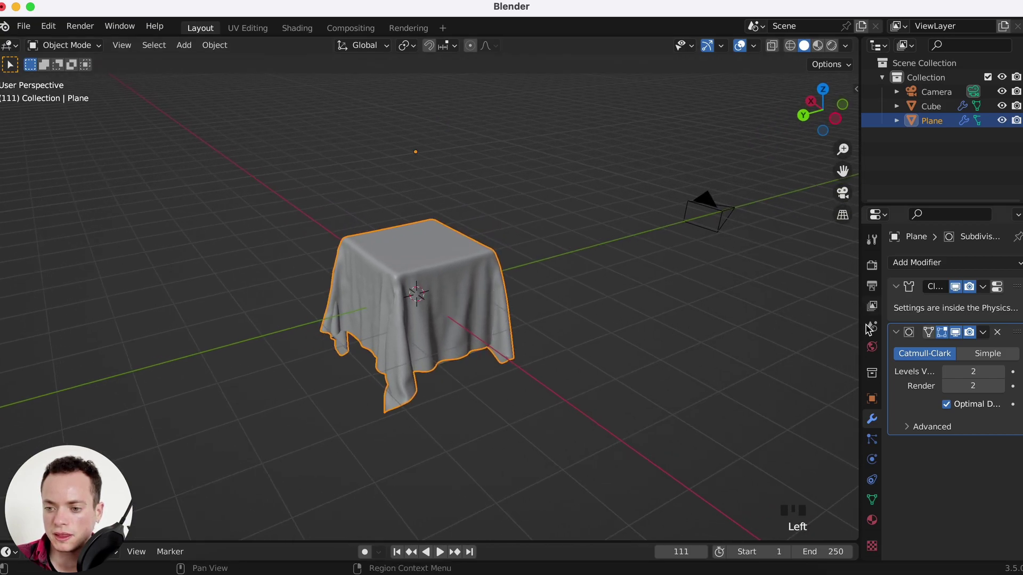
- Turn on Self Collisions in the cloth's Physics collision settings
click(872, 460)
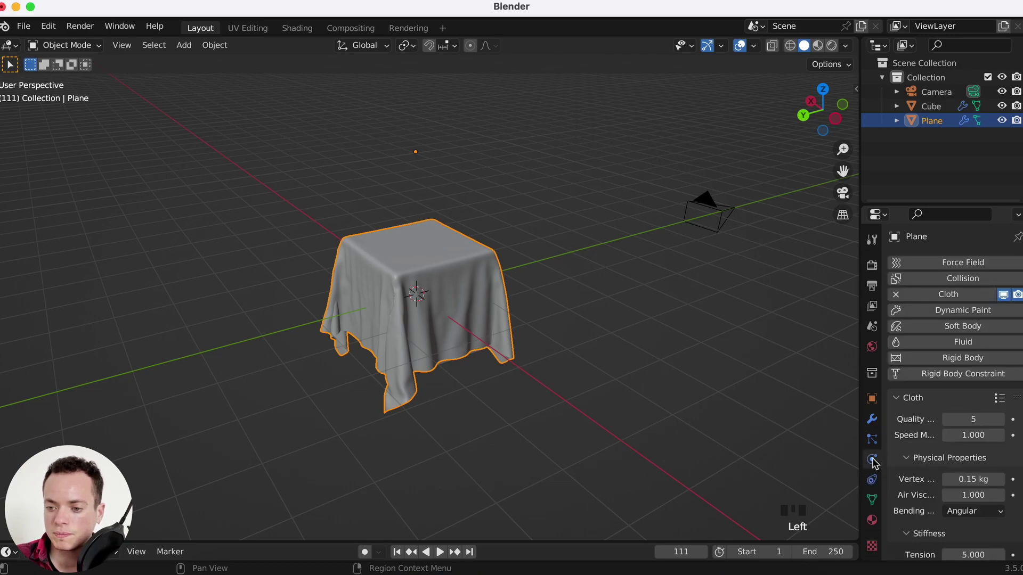
scroll(939, 446, down, 10)
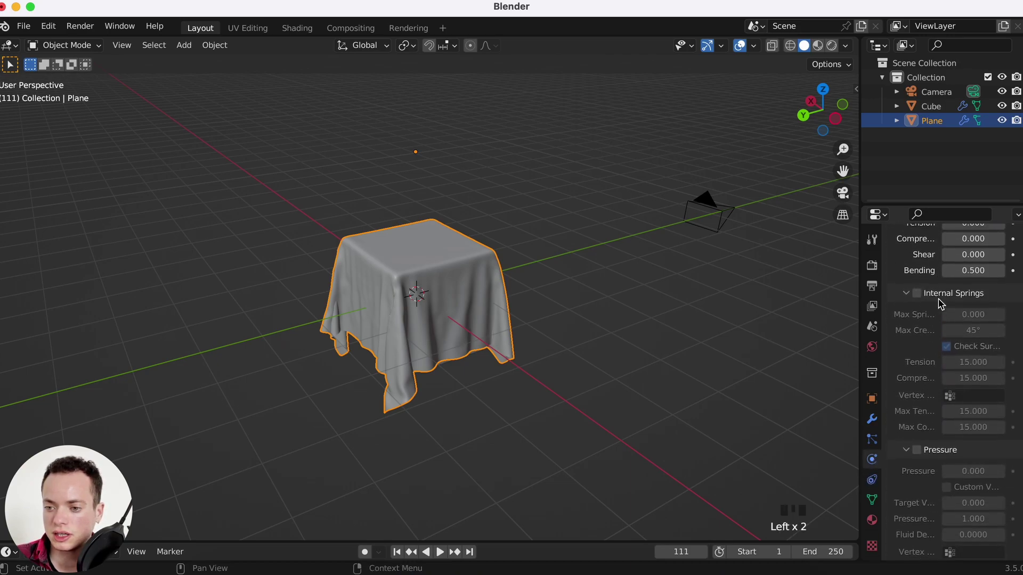
click(931, 517)
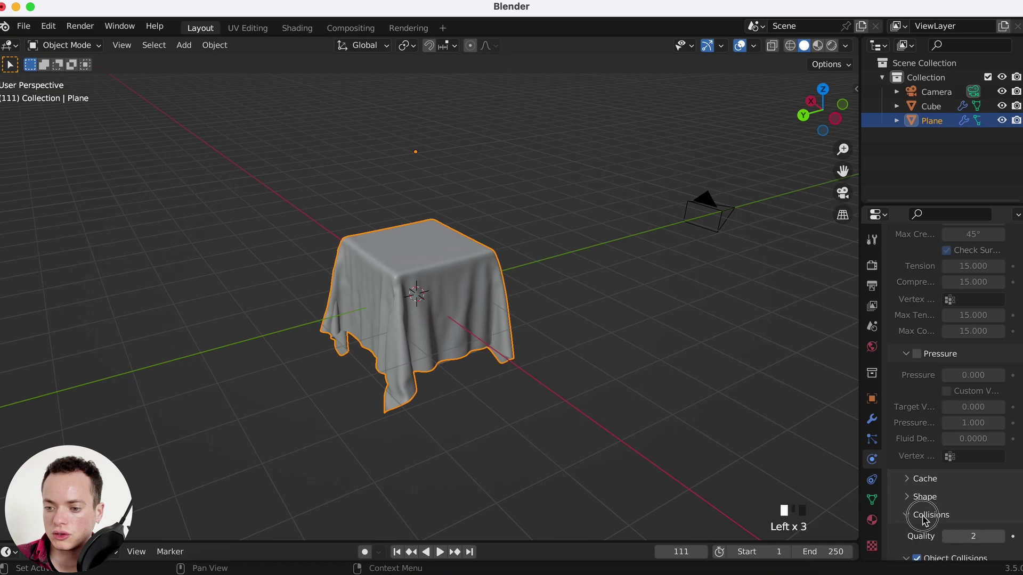
scroll(925, 496, down, 6)
scroll(923, 479, down, 1)
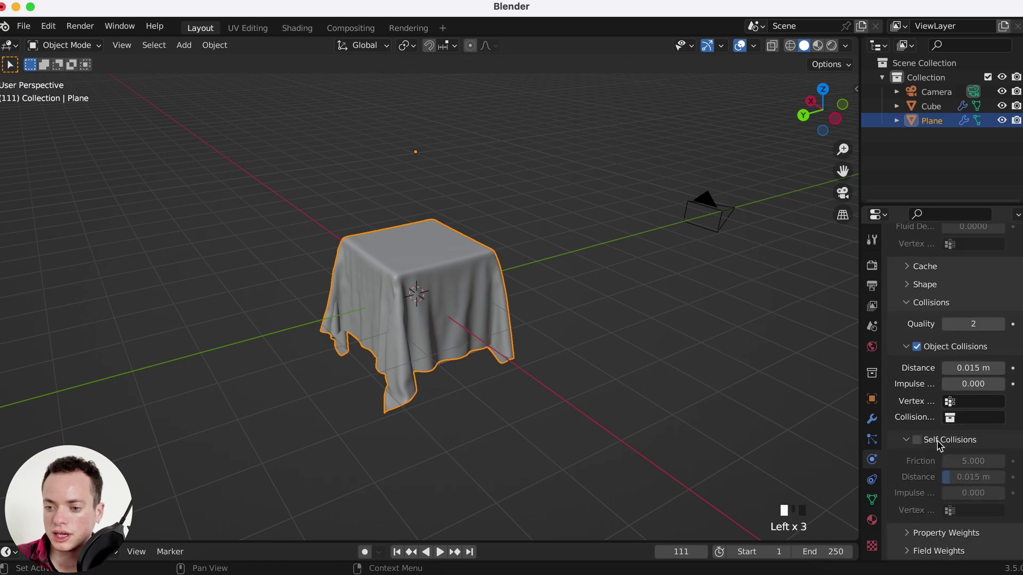
click(916, 441)
- Rewind the simulation to frame 1 and view the flat plane edge-on above the cube
scroll(927, 453, up, 15)
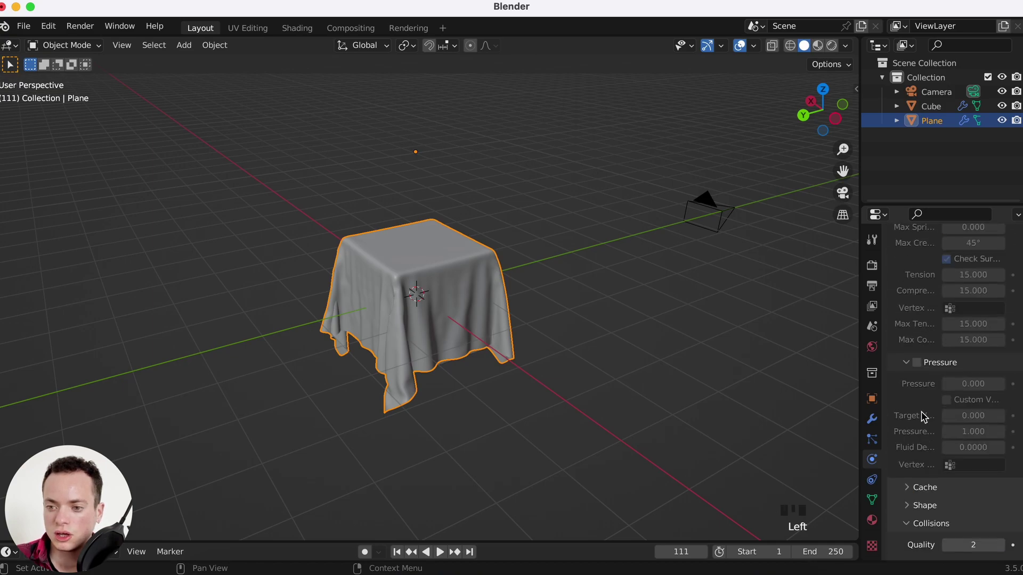
click(397, 553)
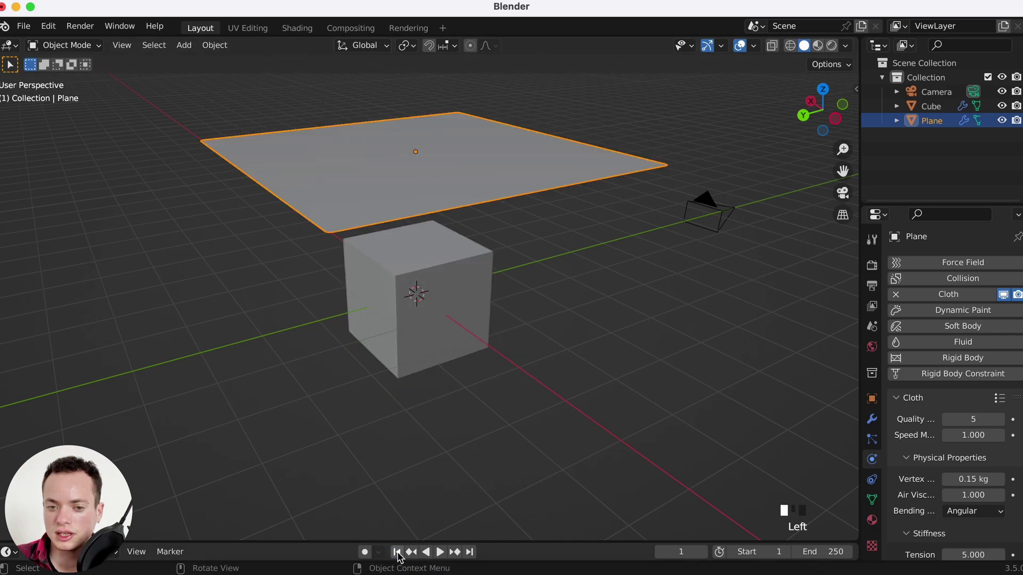
scroll(458, 301, down, 2)
middle_drag(459, 303, 530, 199)
scroll(531, 199, up, 5)
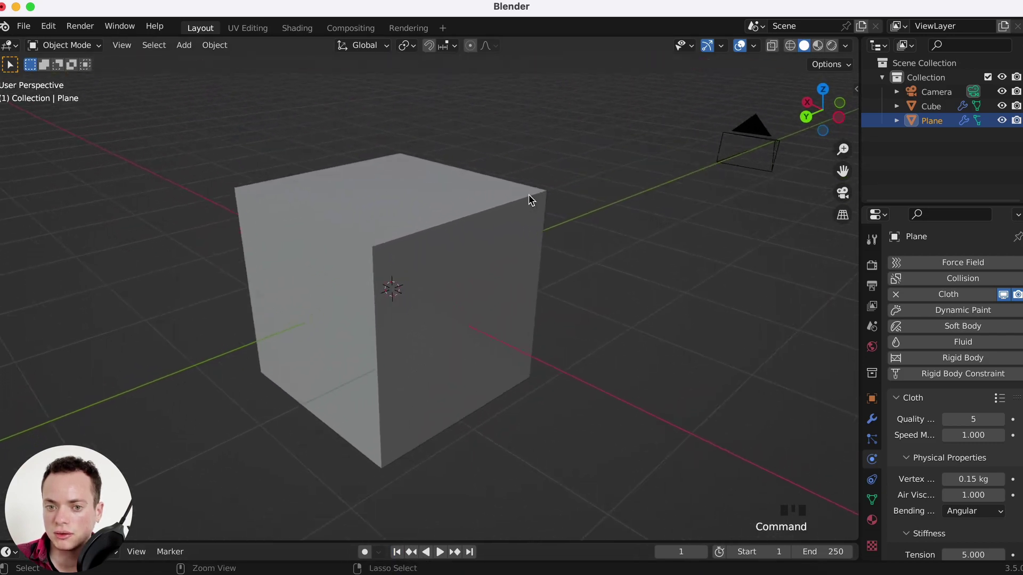
scroll(530, 200, down, 5)
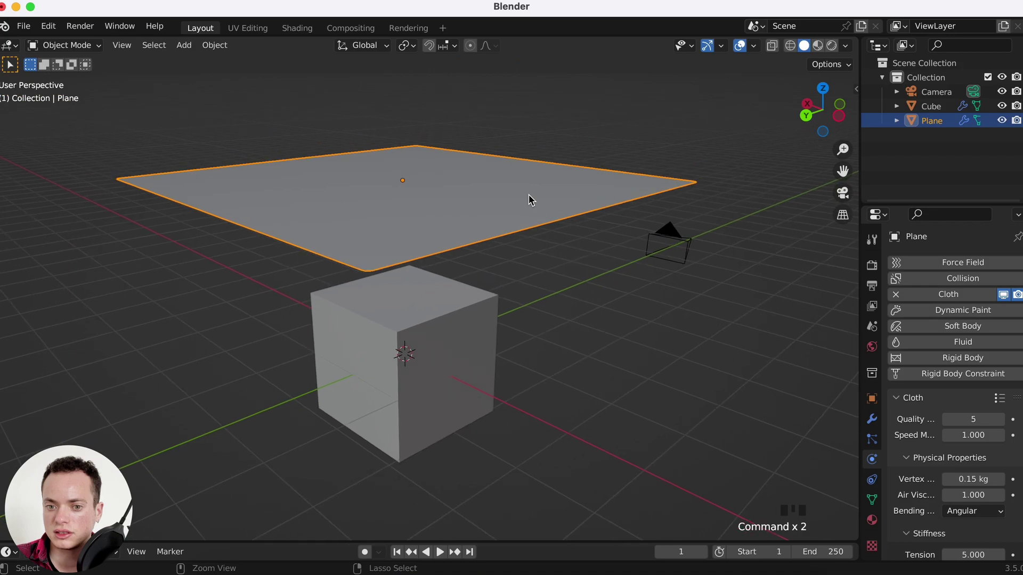
middle_drag(529, 195, 544, 197)
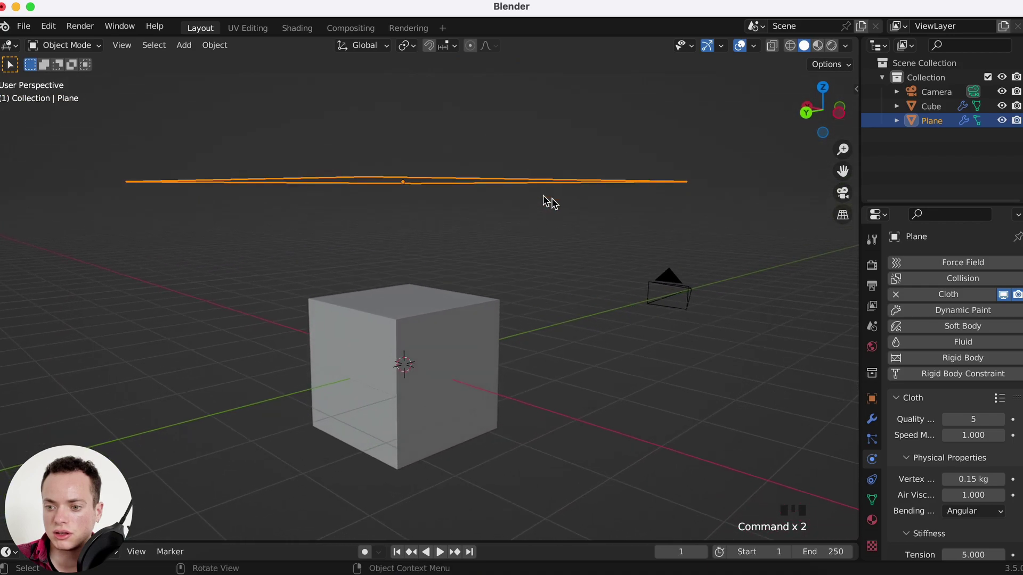
- Collapse the Subdivision modifier and add a Solidify modifier to the cloth plane
click(872, 420)
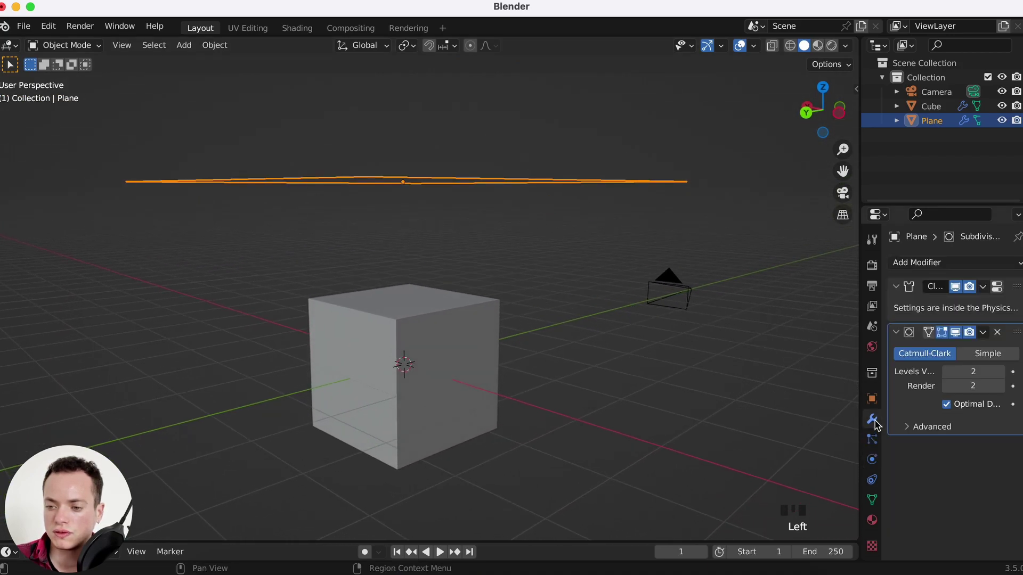
click(901, 331)
click(915, 263)
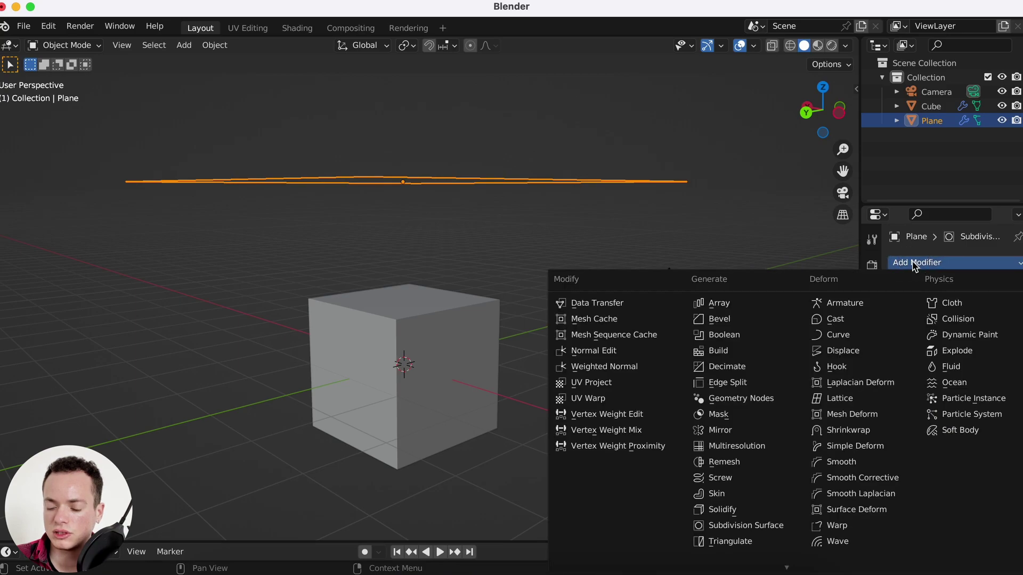
click(736, 511)
- Raise the Solidify thickness to 0.04 m and return the timeline to frame 1
scroll(533, 218, up, 5)
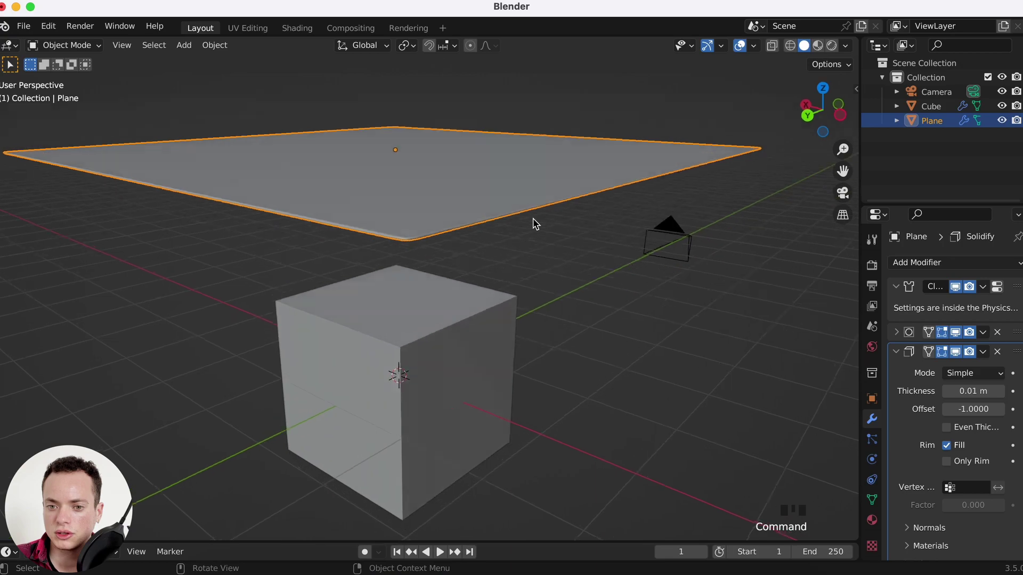
click(1001, 392)
click(1001, 392)
click(1001, 392)
click(1001, 392)
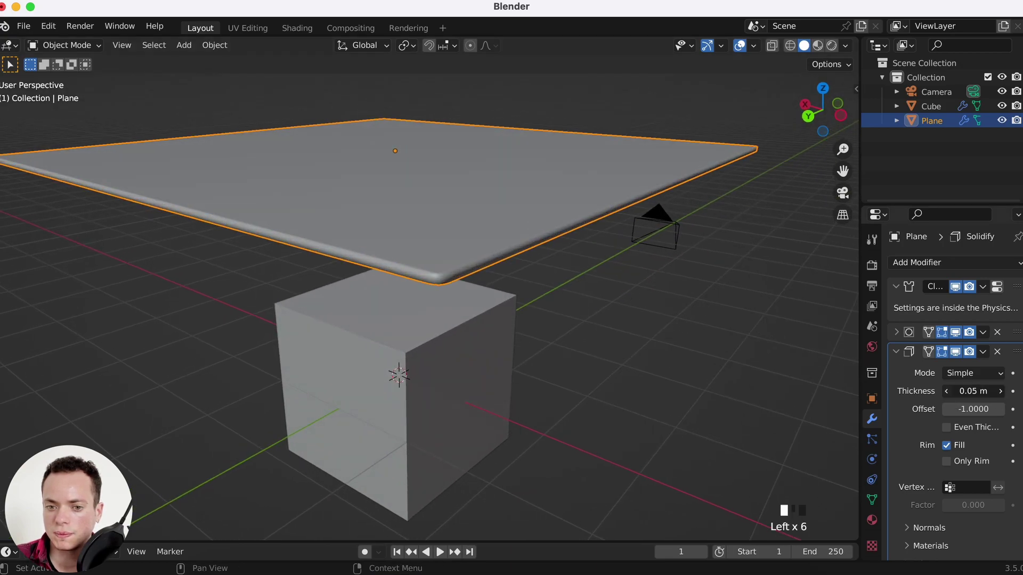
scroll(675, 328, down, 3)
scroll(675, 328, up, 8)
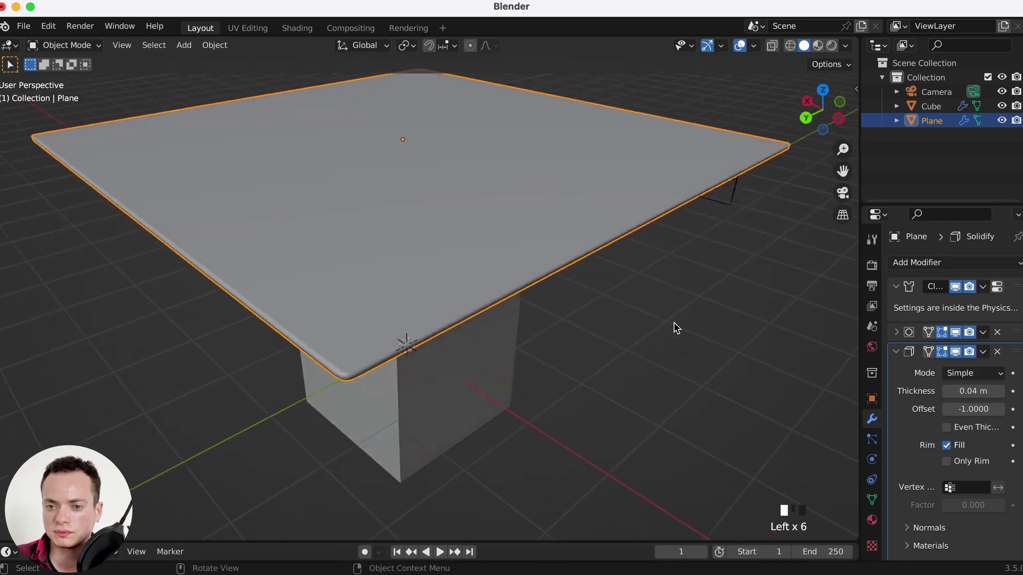
scroll(675, 327, down, 3)
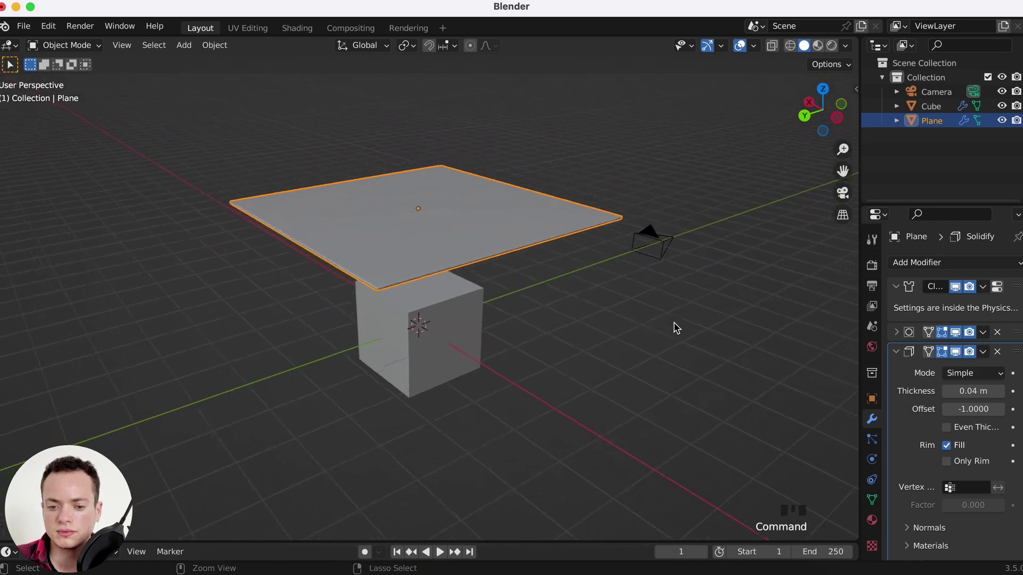
click(397, 552)
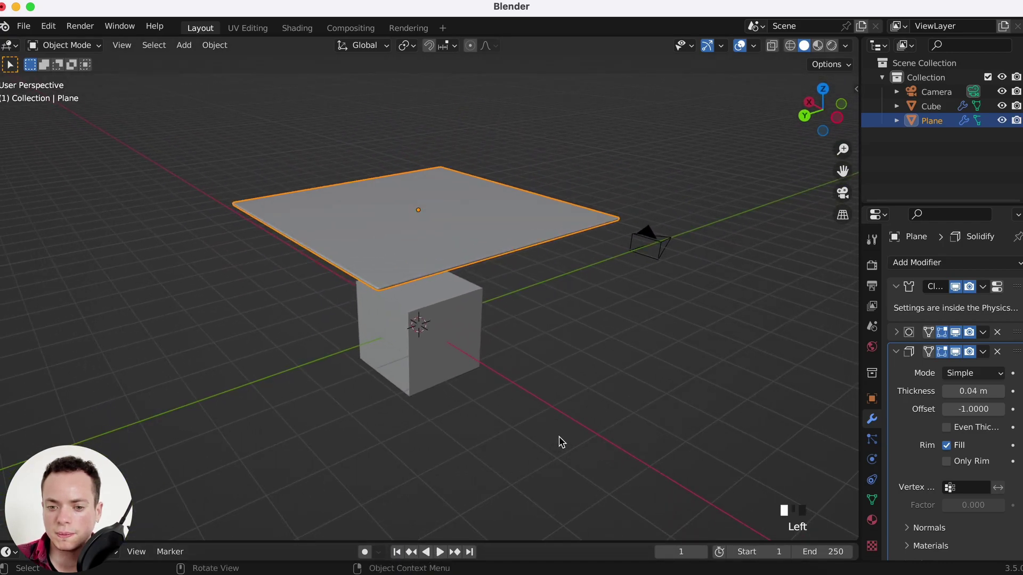
- Play the cloth simulation and stop at frame 88, with the thickened cloth draped over the cube
key(space)
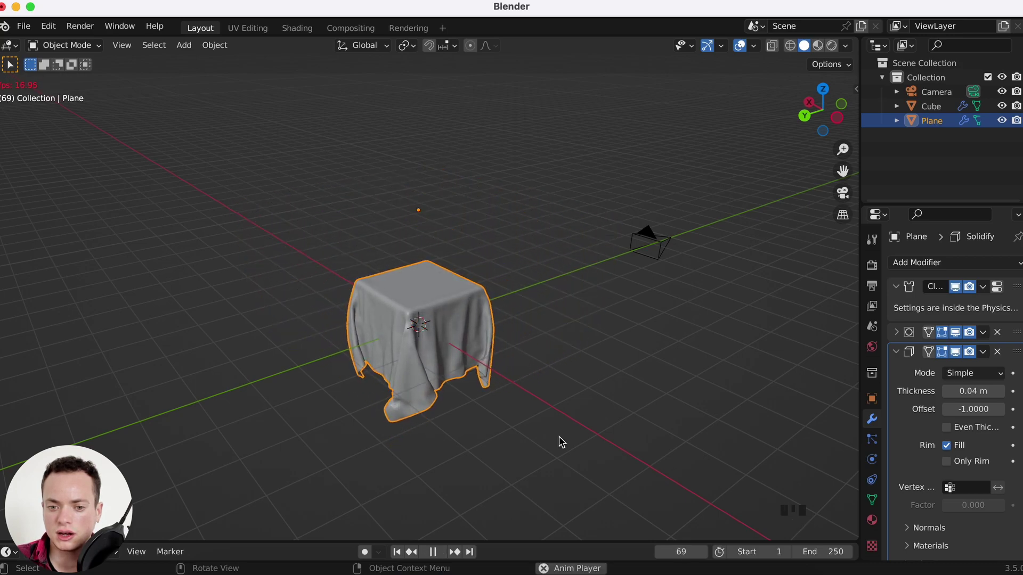
key(space)
scroll(559, 442, up, 4)
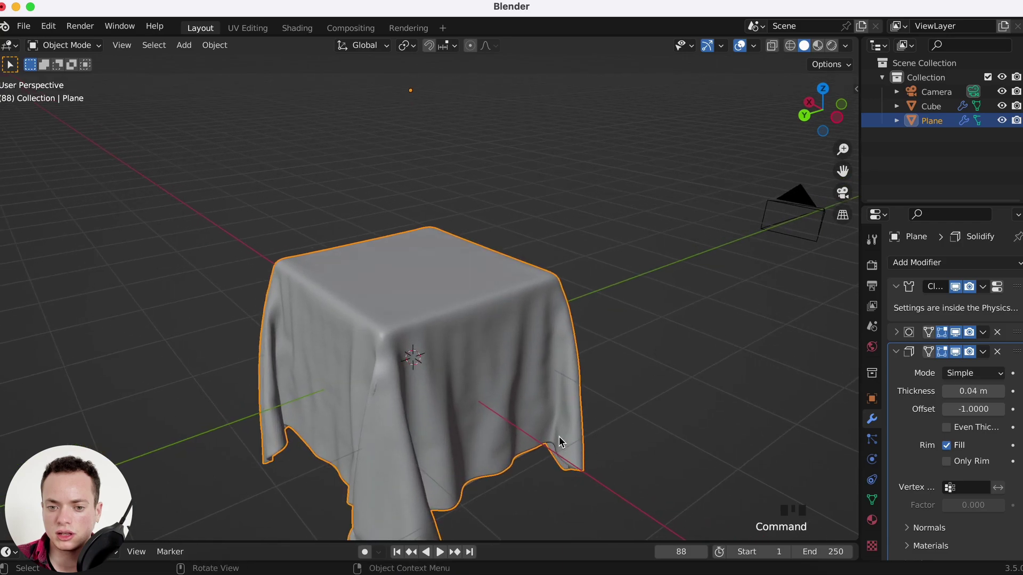
scroll(558, 437, up, 6)
shift+scroll(559, 436, down, 3)
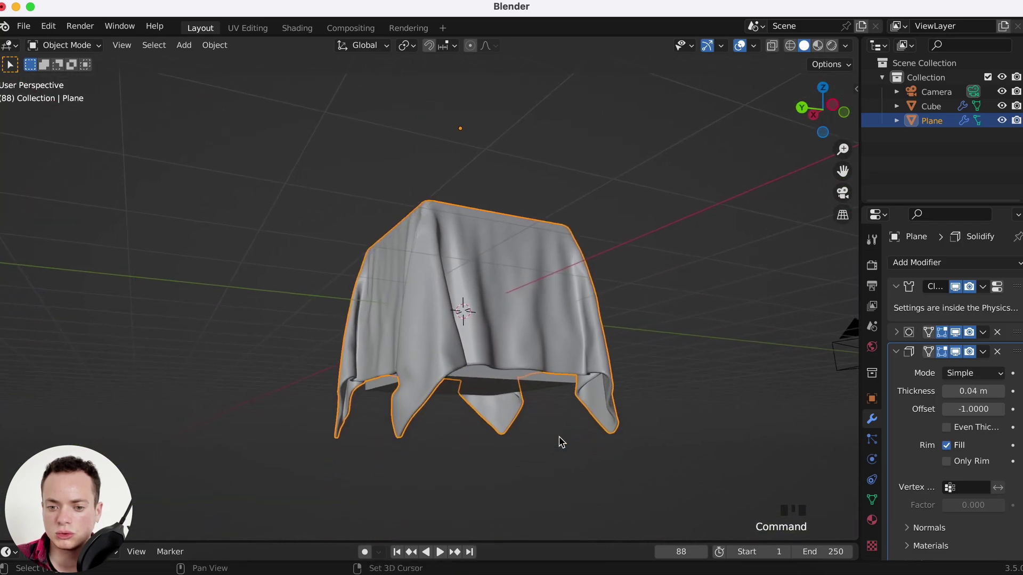
scroll(559, 441, down, 8)
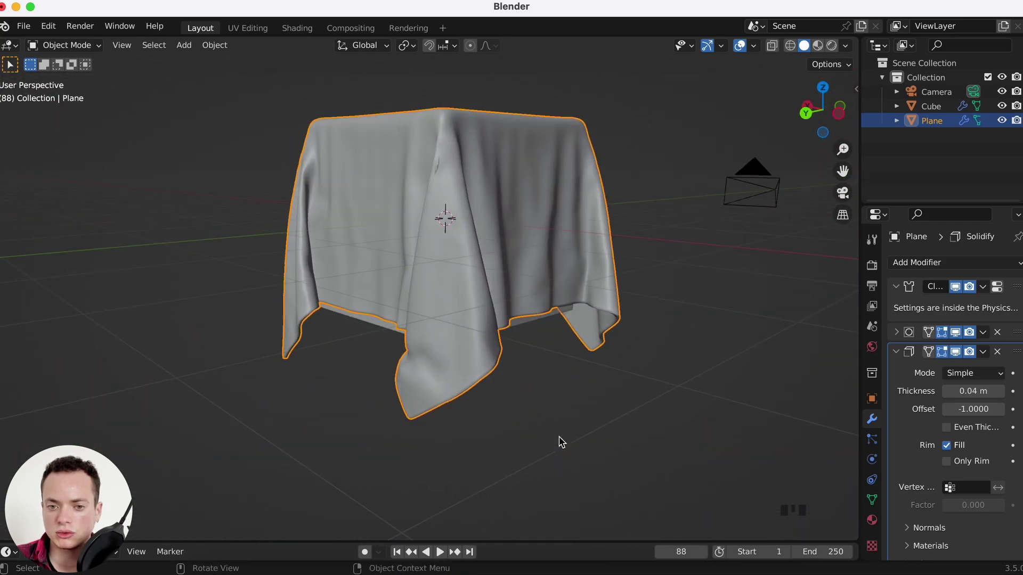
scroll(559, 441, right, 10)
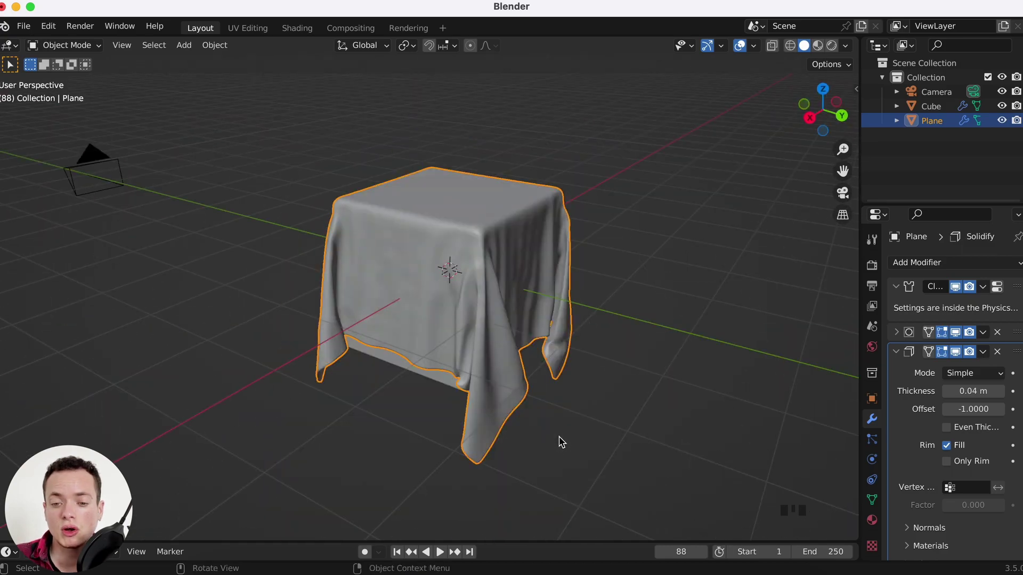